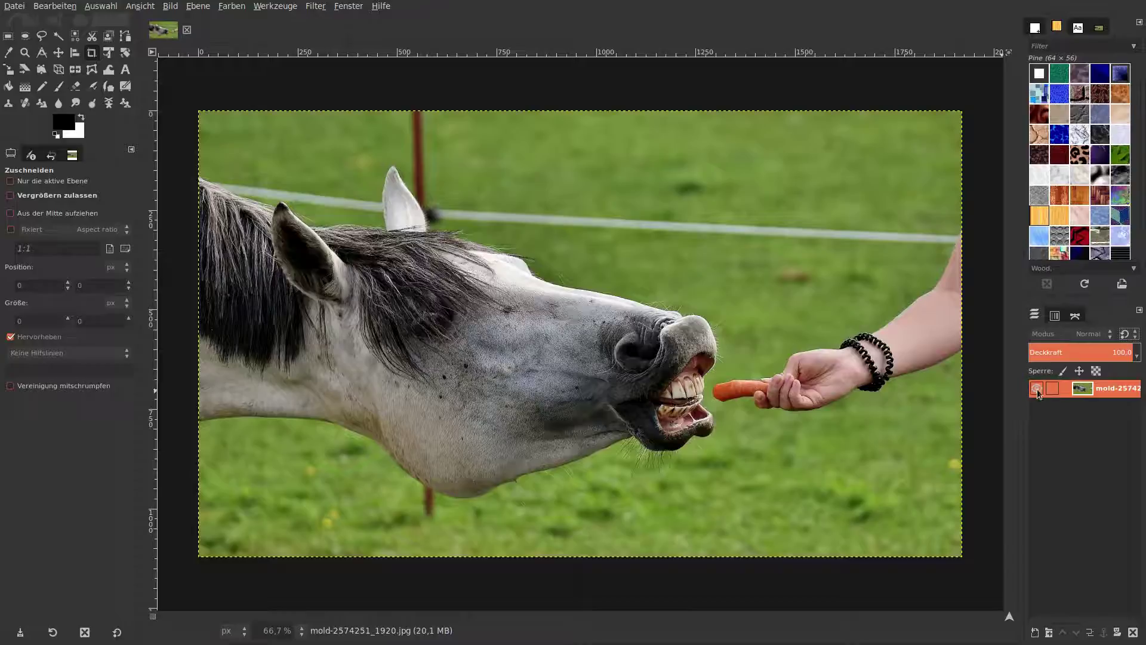
- Duplicate the photo layer, hide the original, and add an alpha channel (Alphakanal hinzufügen) to the copy
click(1089, 634)
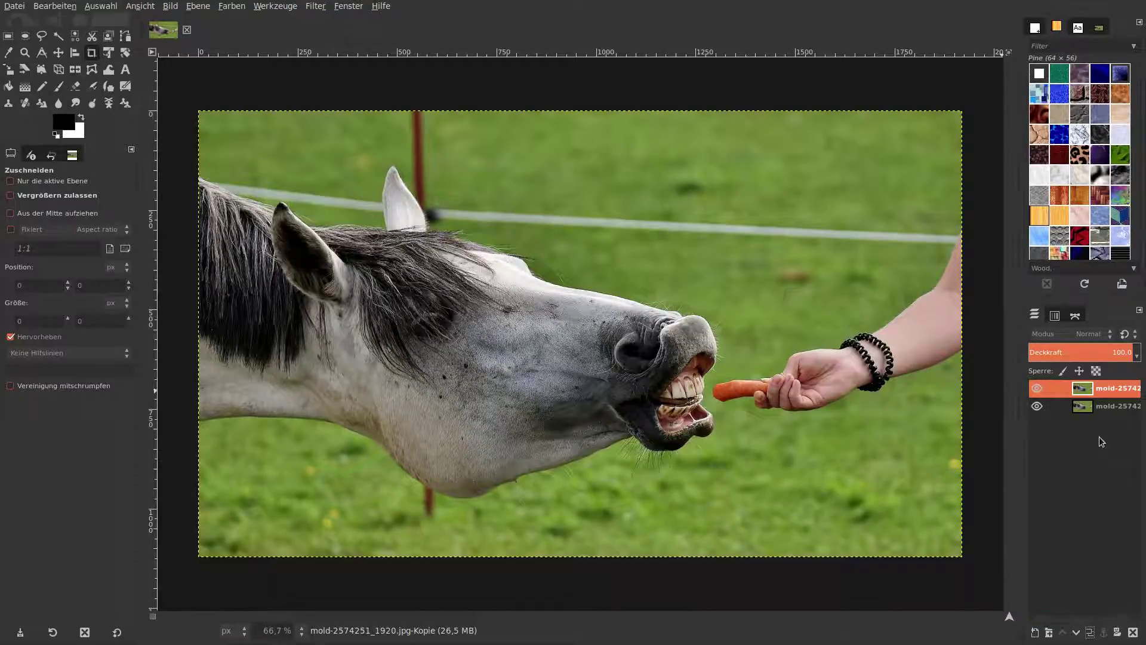
click(1038, 406)
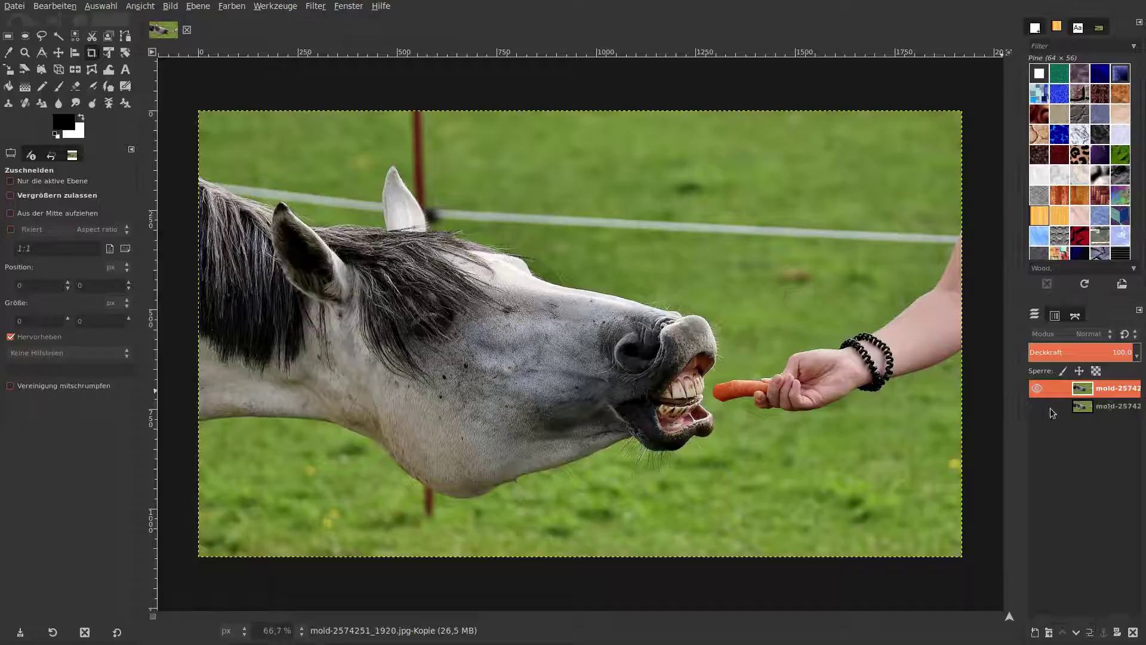
right_click(1083, 391)
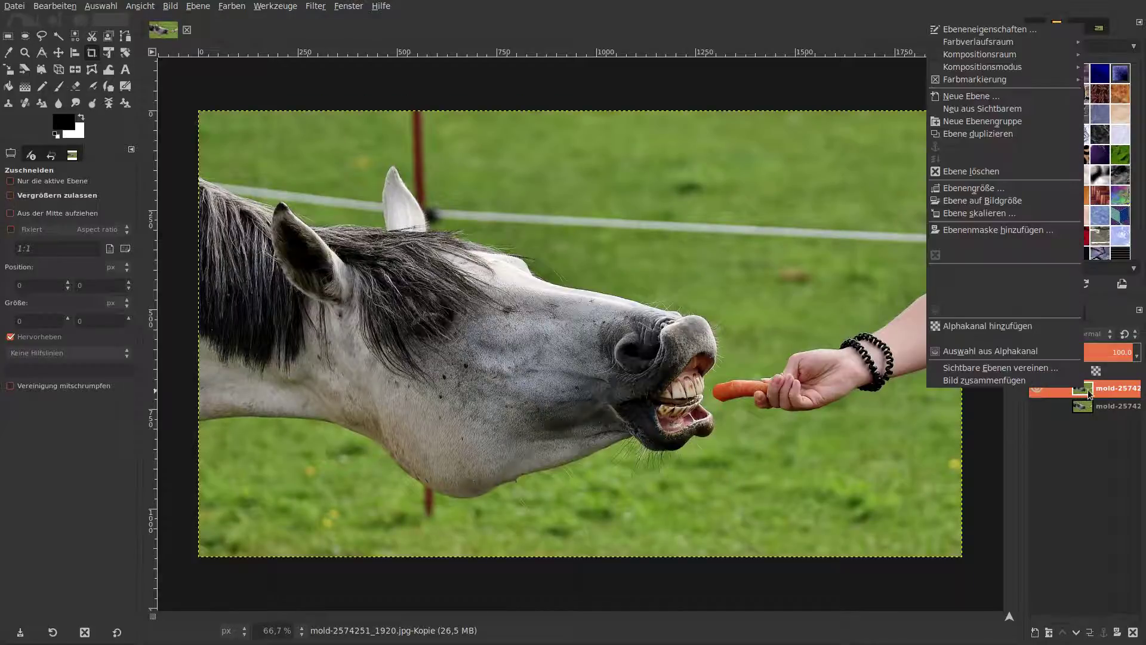
click(1006, 325)
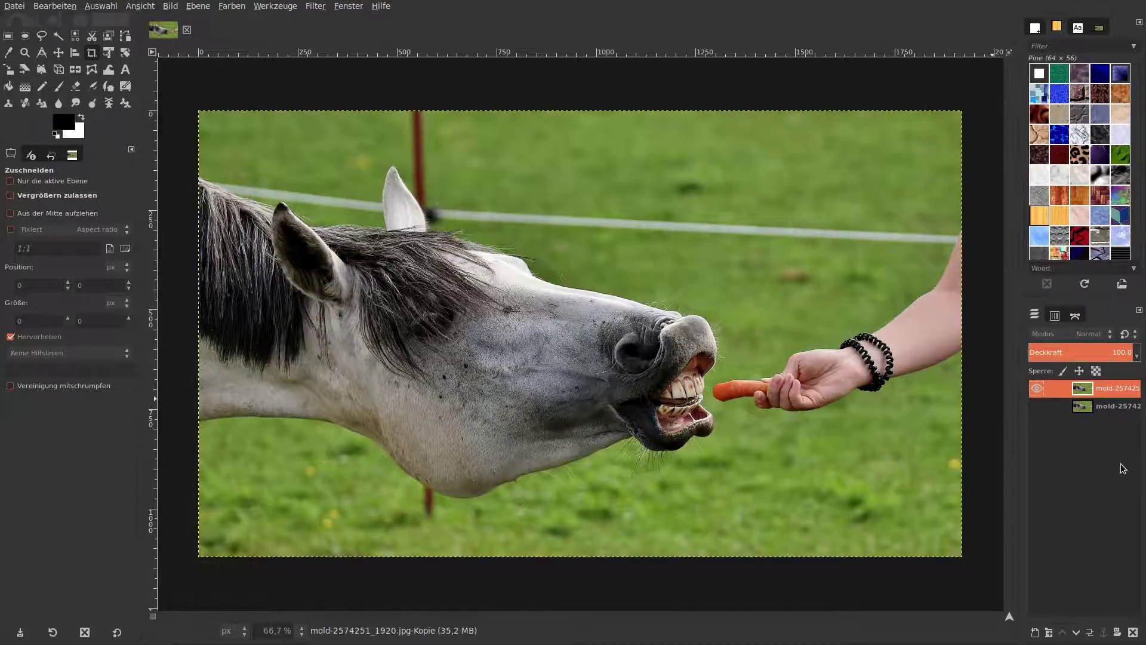
click(316, 6)
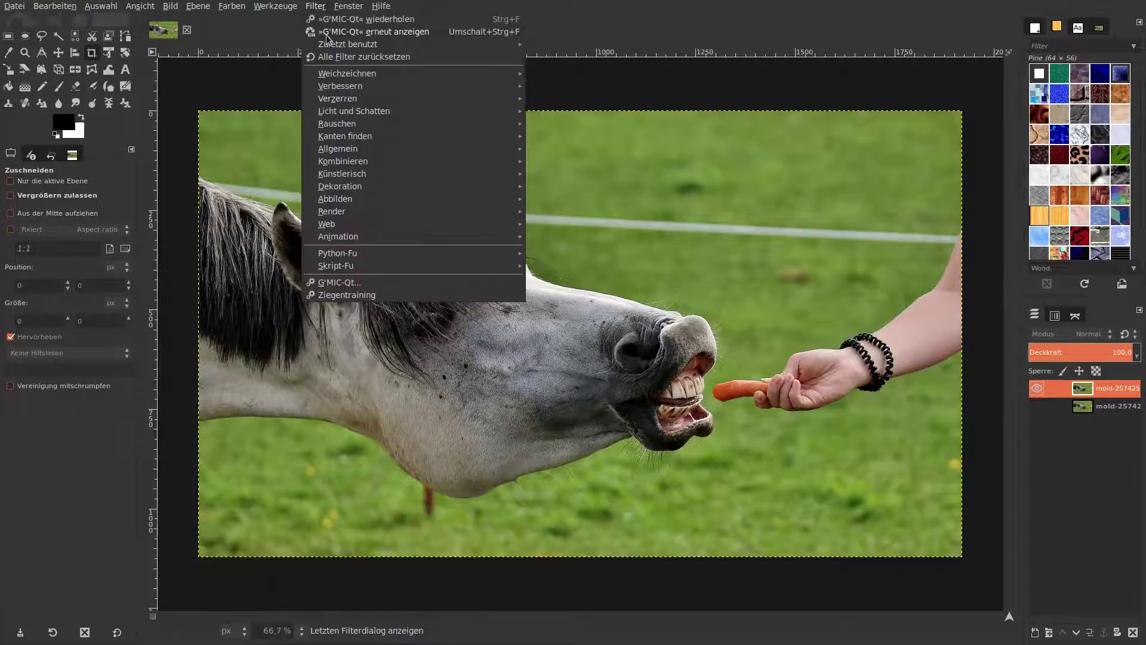
- In G'MIC-Qt choose Colors > Color mask [interactive], keeping the Lab [all] colour metric
click(327, 32)
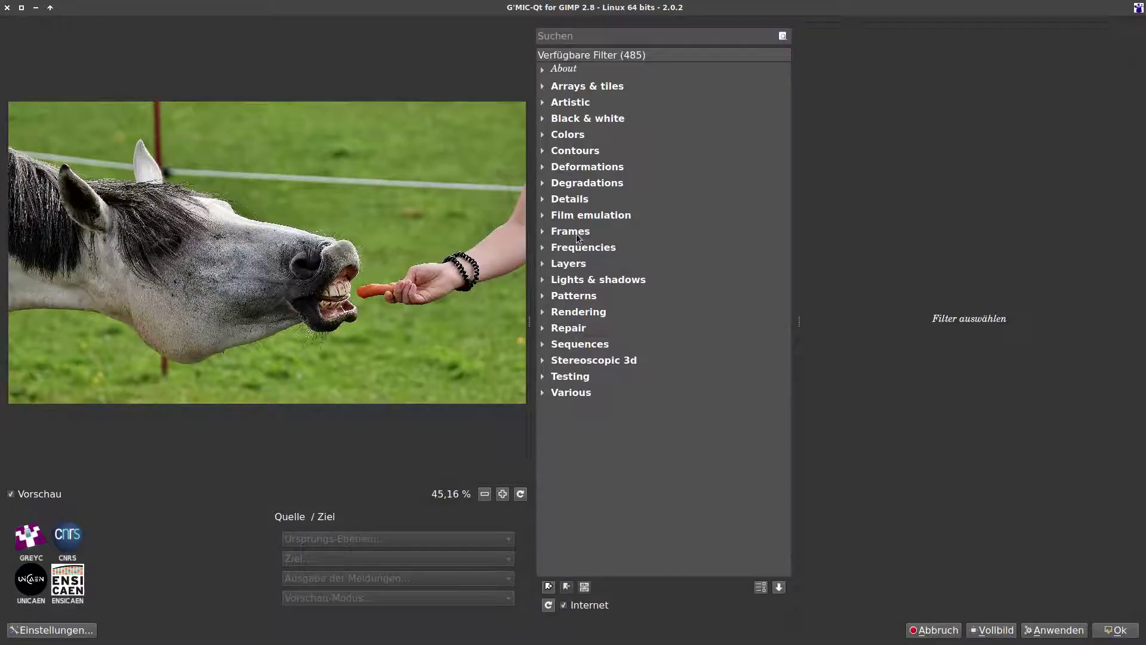
click(541, 152)
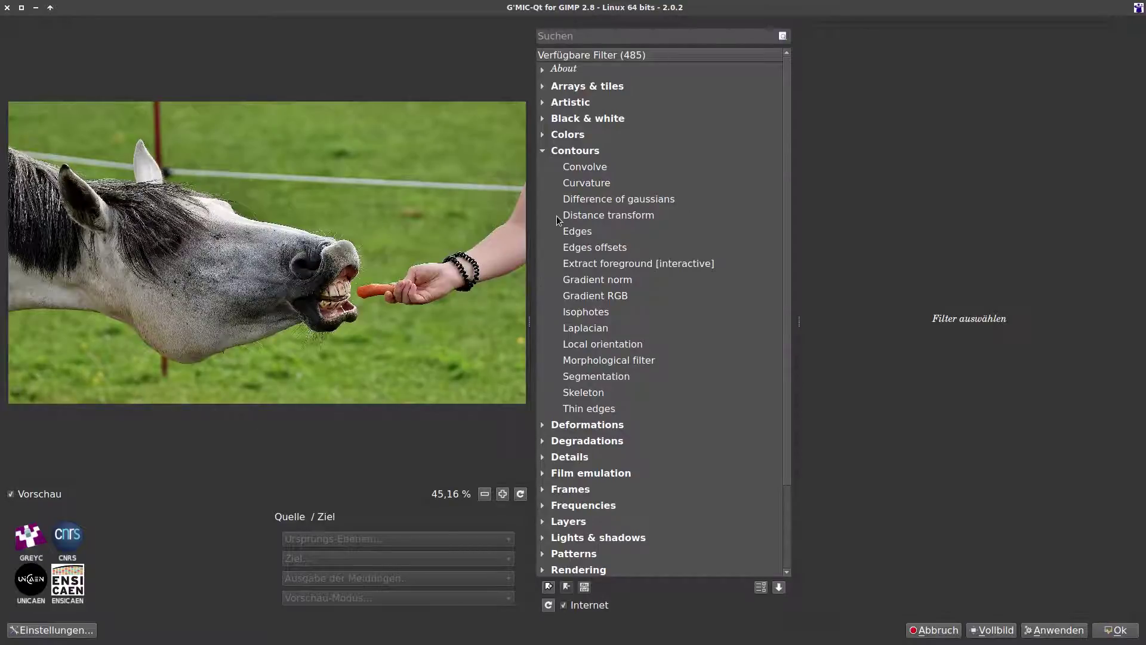
click(541, 151)
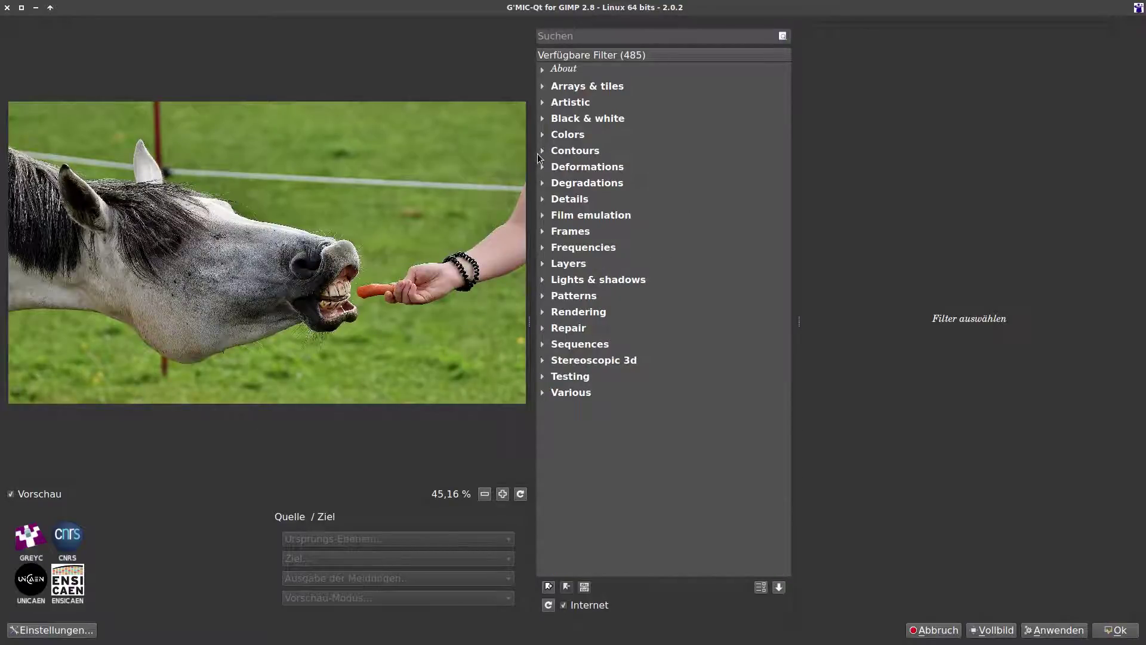
click(542, 136)
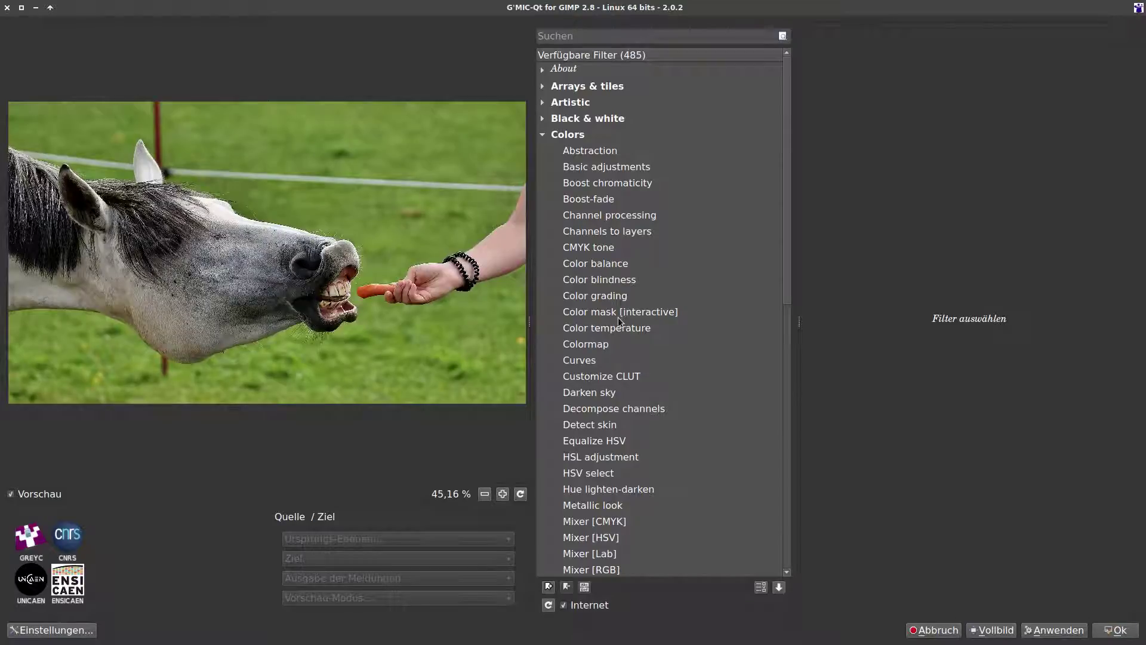
click(639, 317)
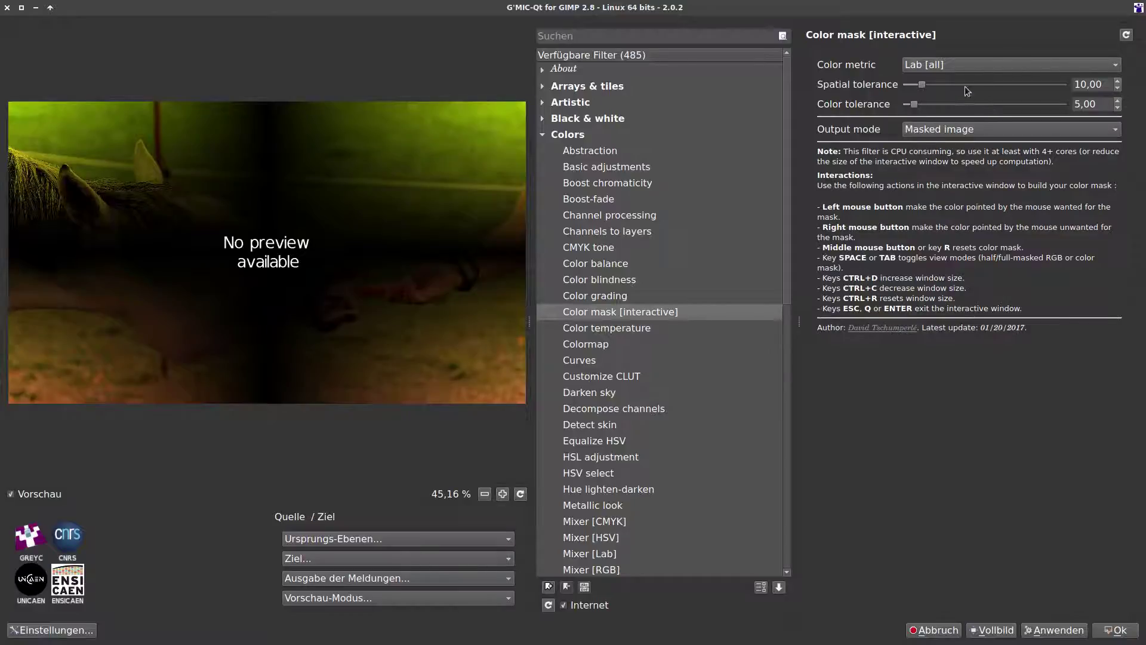
click(965, 65)
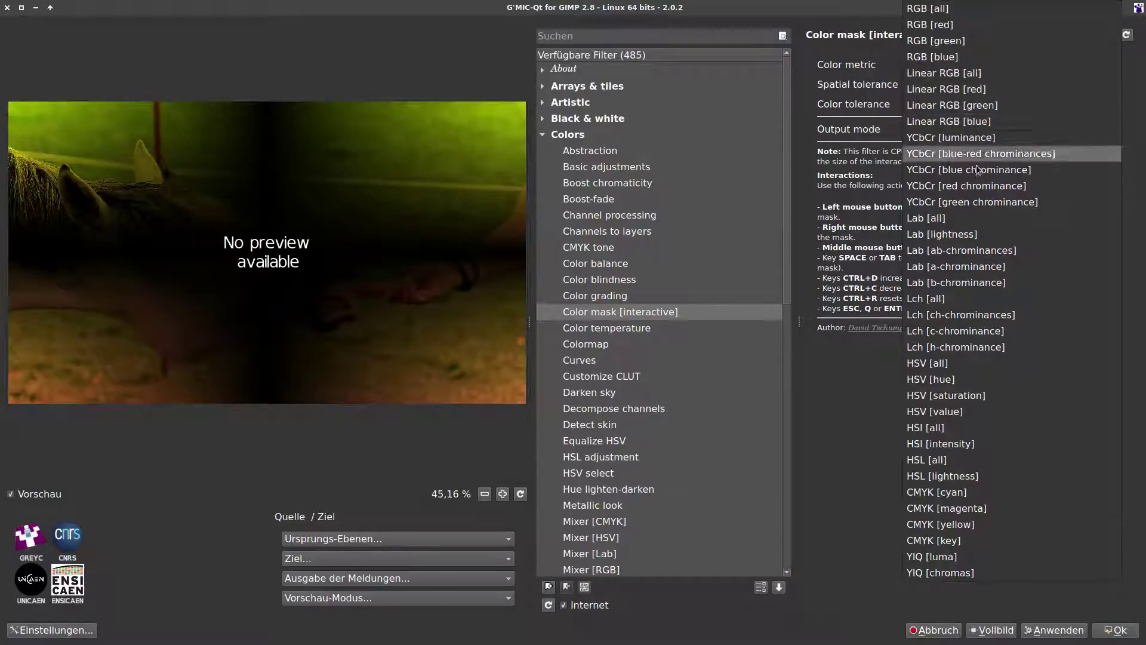
click(972, 219)
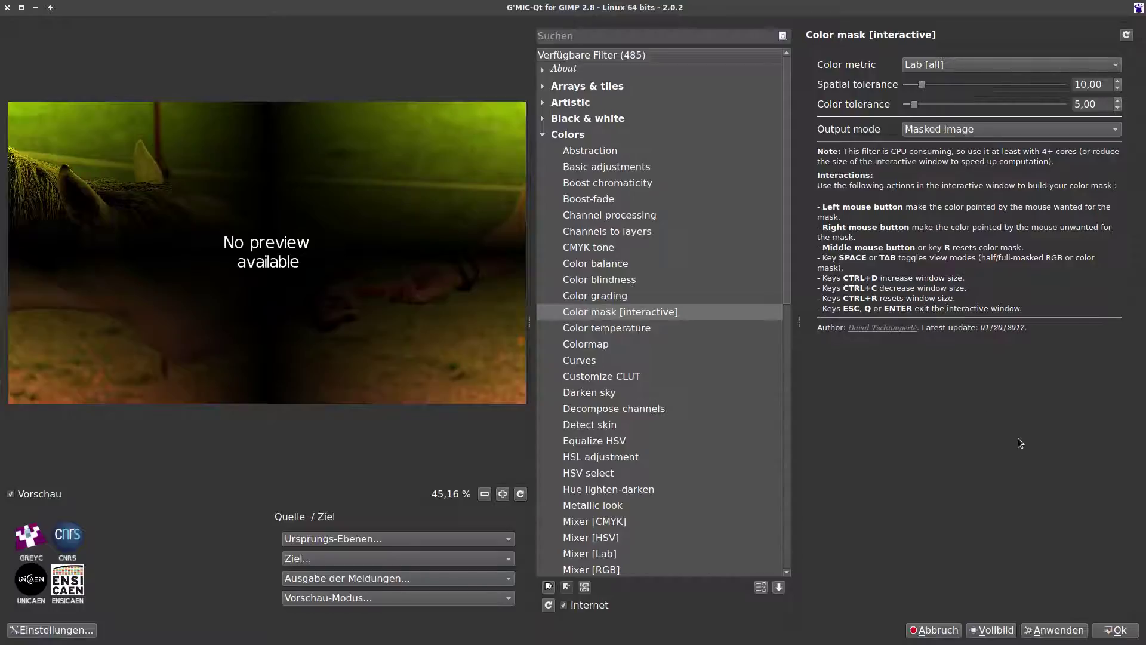
- Run the Color mask interactively and enlarge its preview window to fullscreen
click(1053, 629)
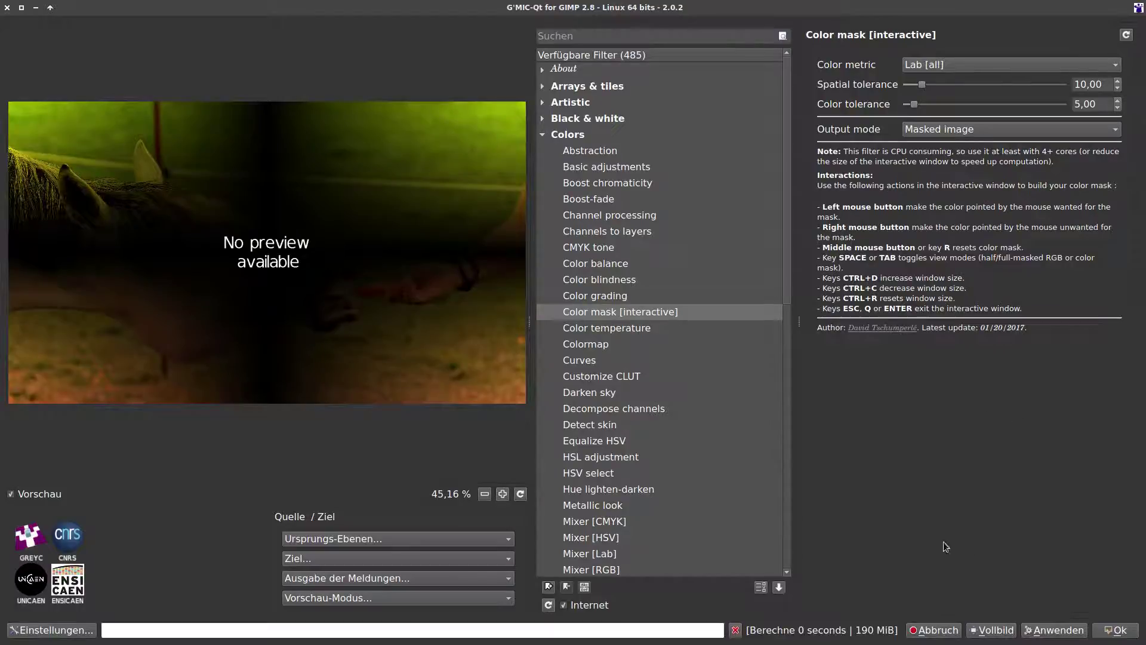
drag(410, 30, 603, 138)
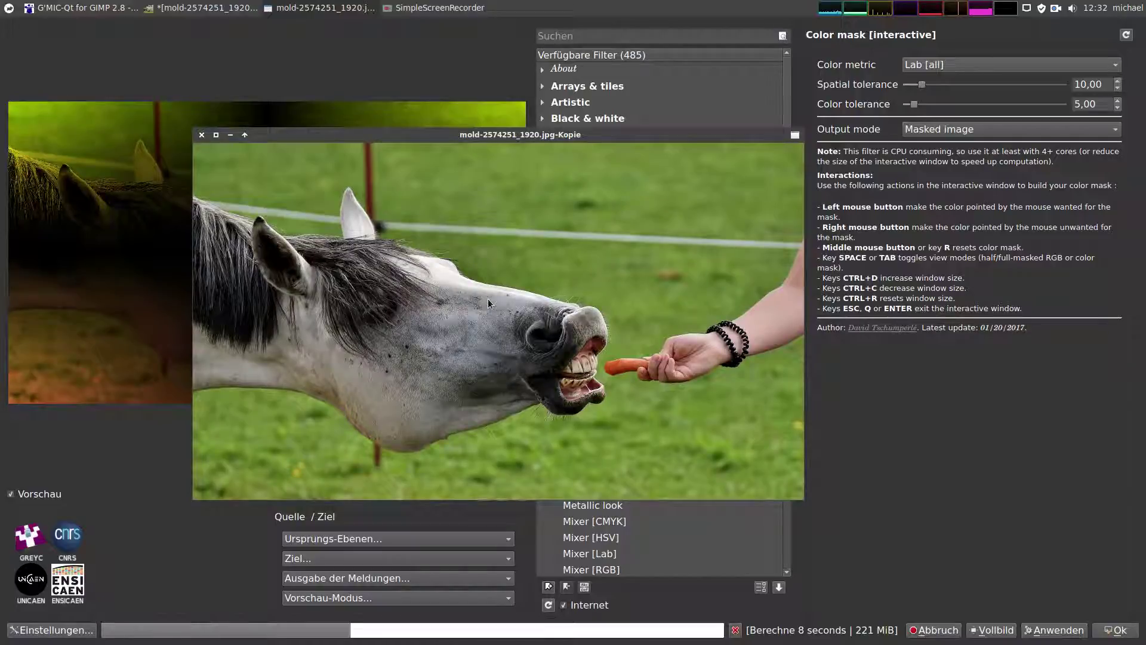
key(space)
key(ctrl+d)
key(ctrl+d)
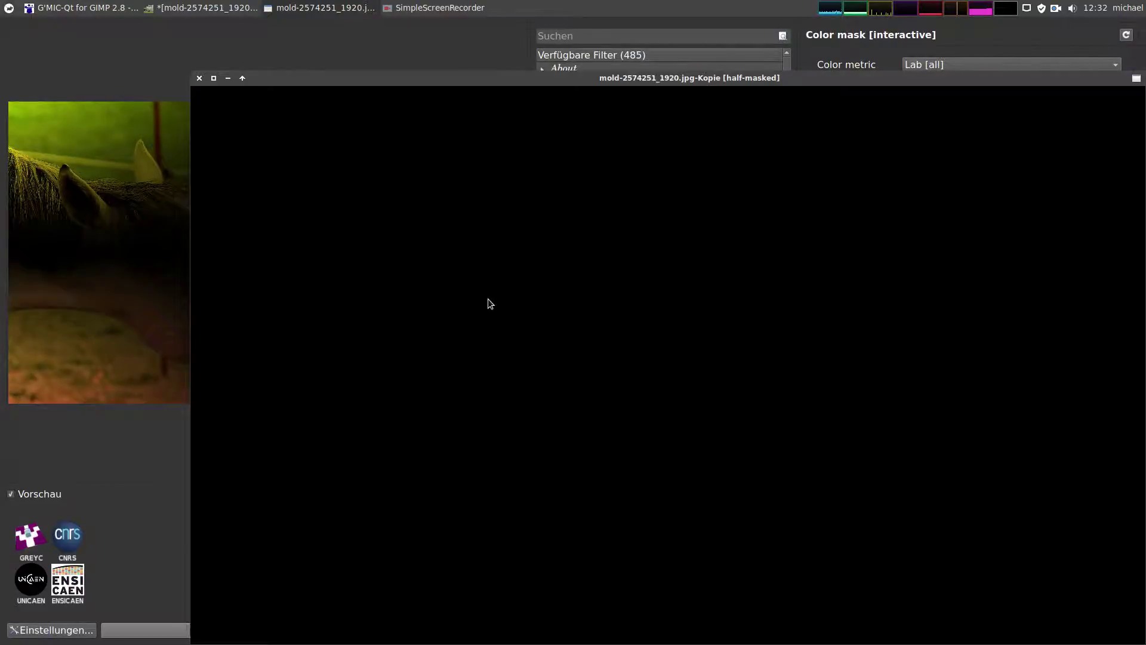
drag(692, 79, 600, 26)
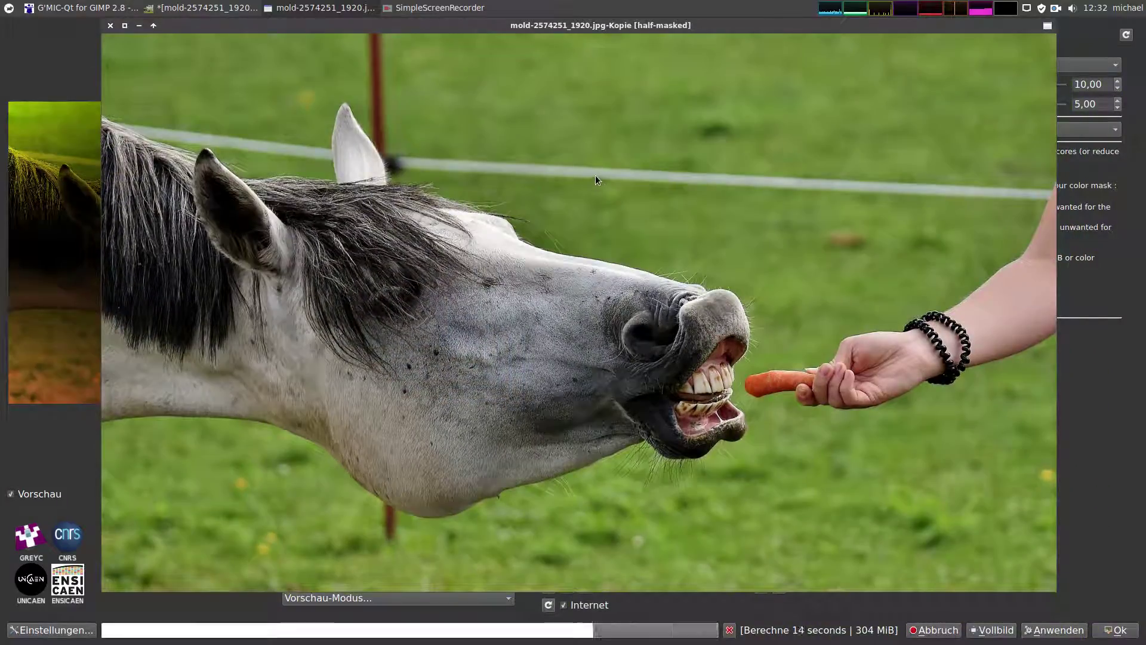
key(ctrl+f)
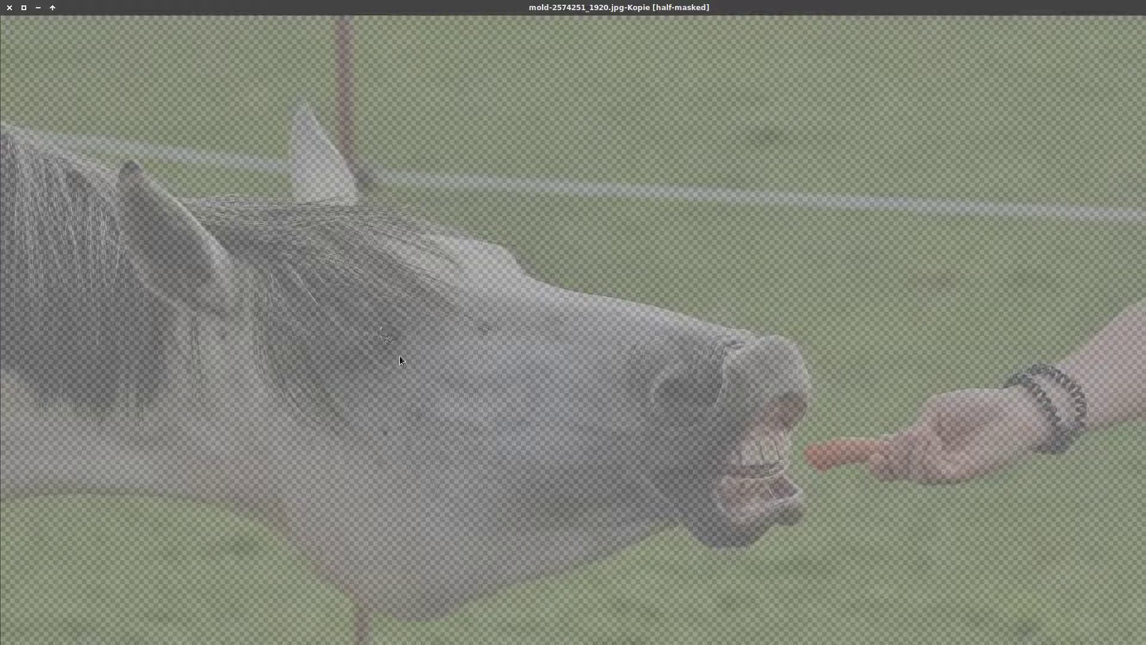
- Mark the horse's mane and hand colours as kept, then exit fullscreen and close the preview
drag(403, 375, 332, 209)
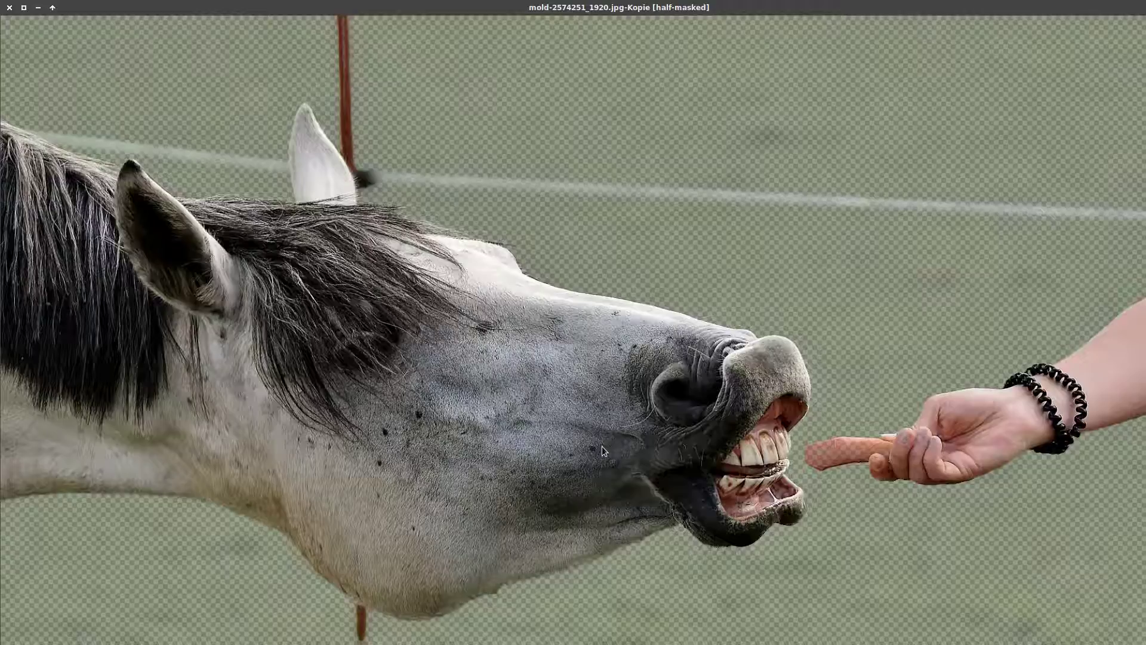
key(ctrl+f)
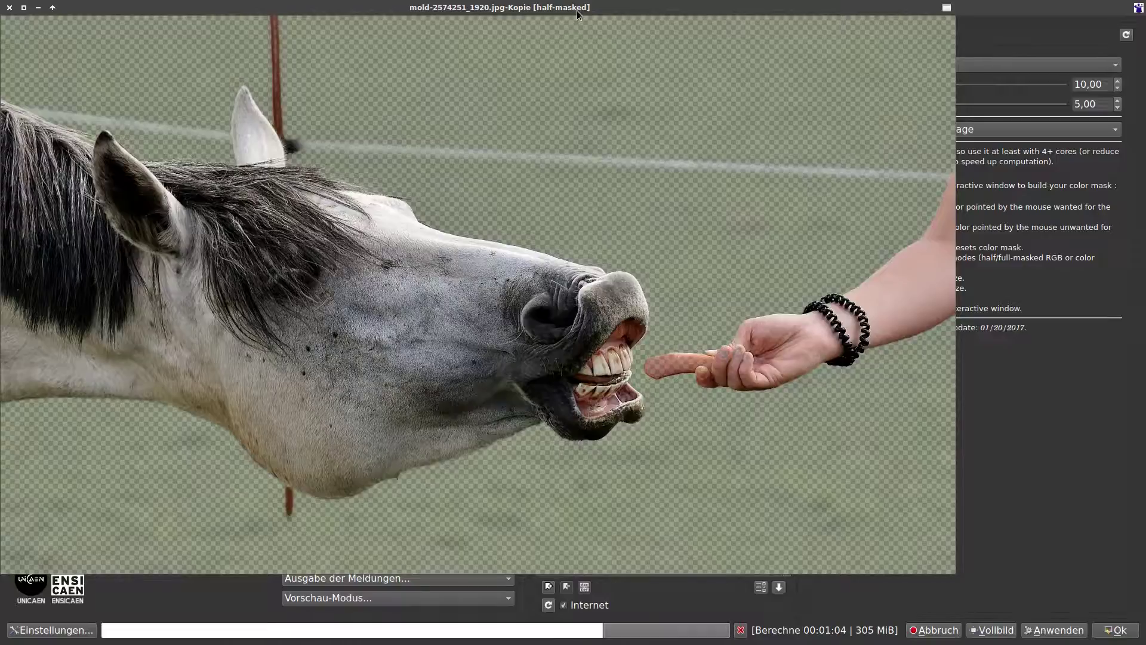
drag(574, 17, 686, 52)
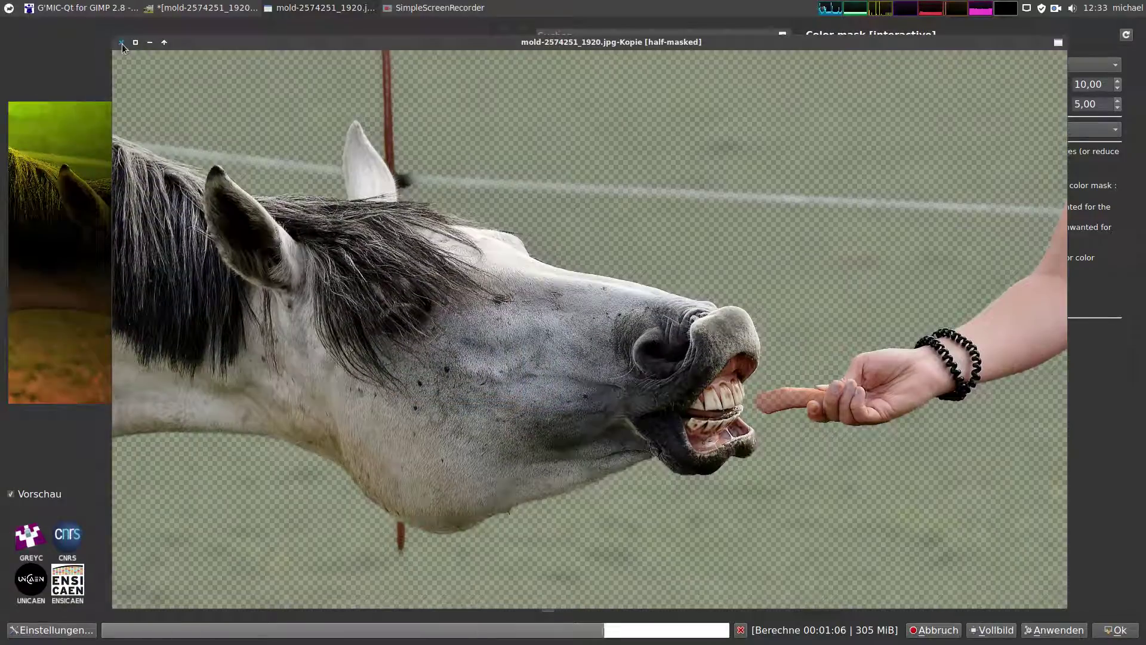
click(122, 44)
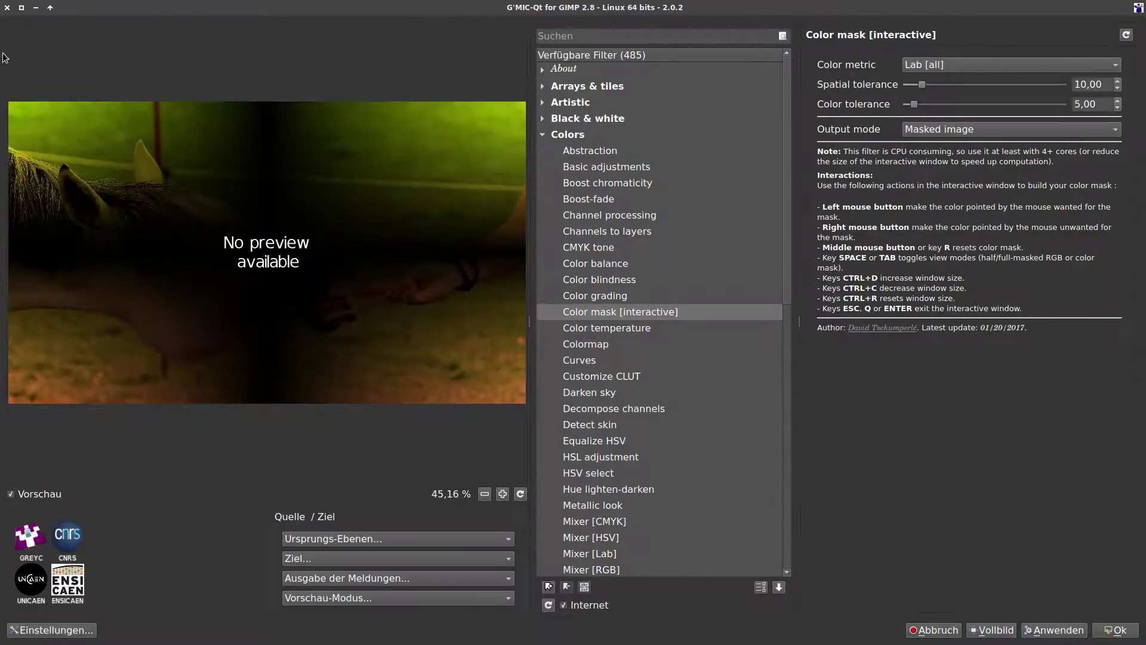
- Close G'MIC-Qt, hide the duplicated photo layer, and select the cut-out horse layer
click(7, 7)
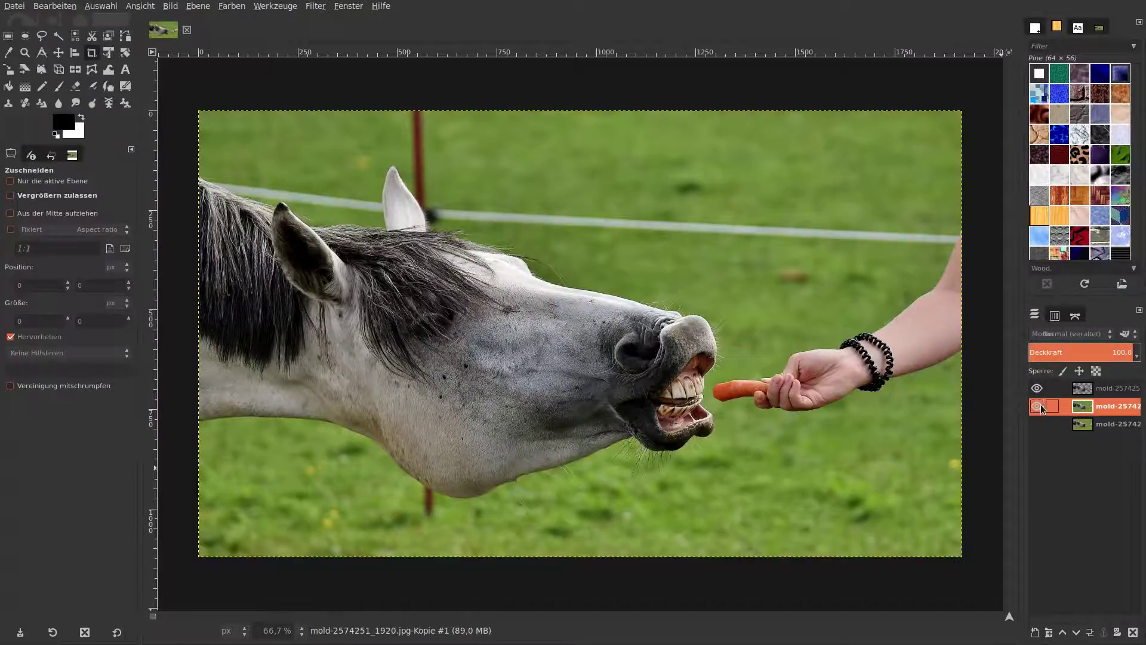
click(1037, 406)
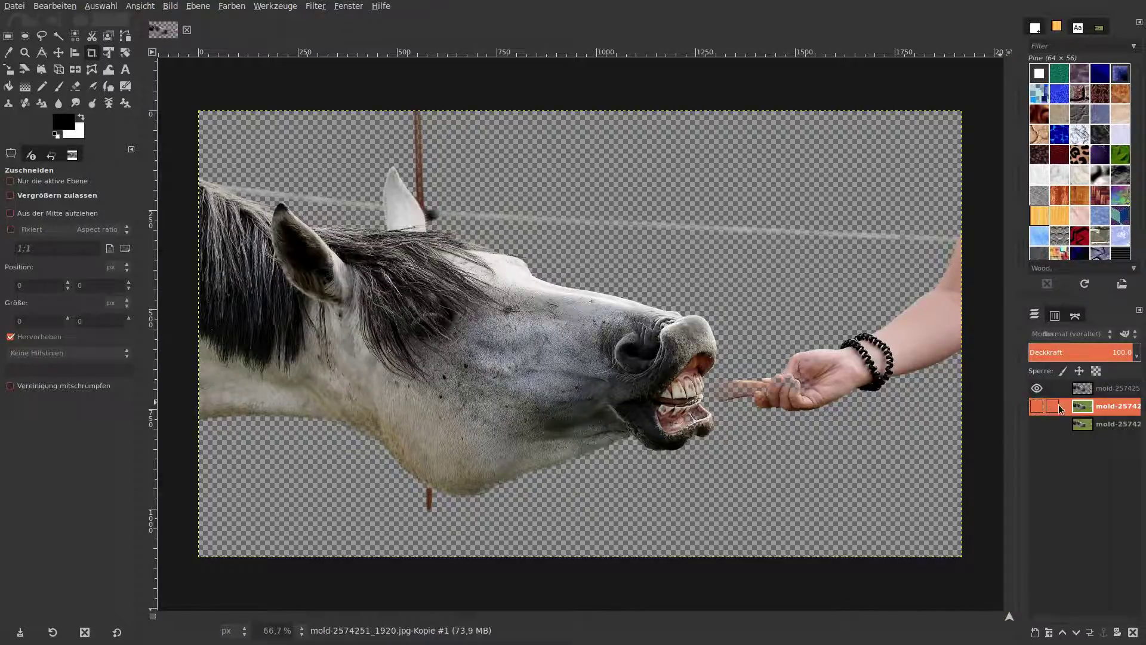
click(1055, 388)
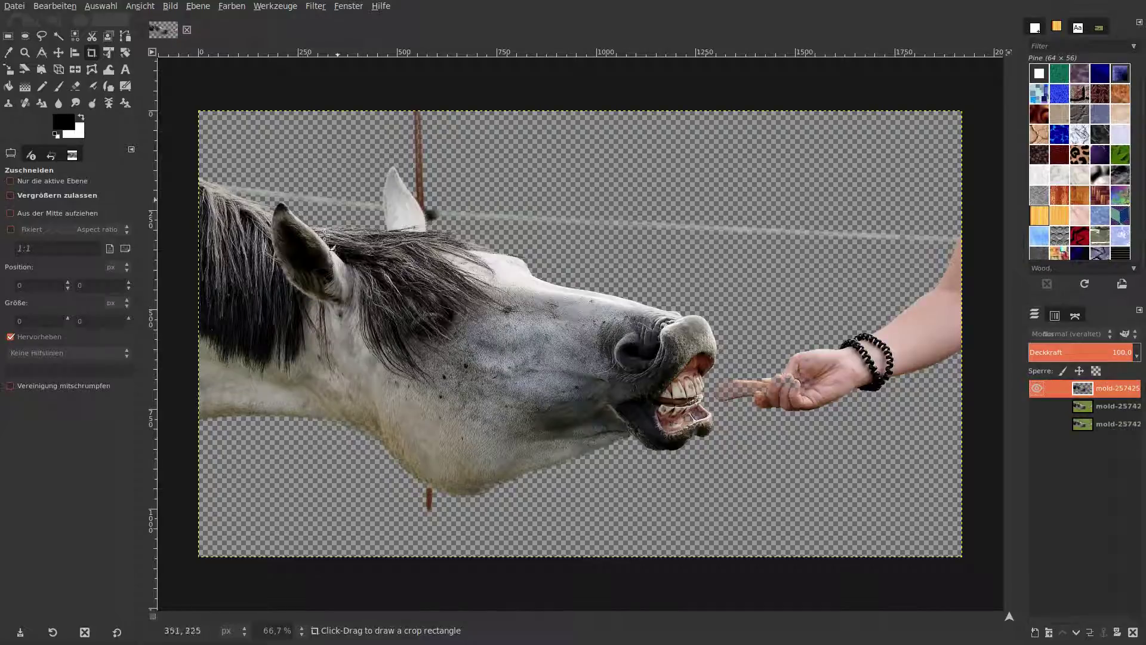
click(300, 630)
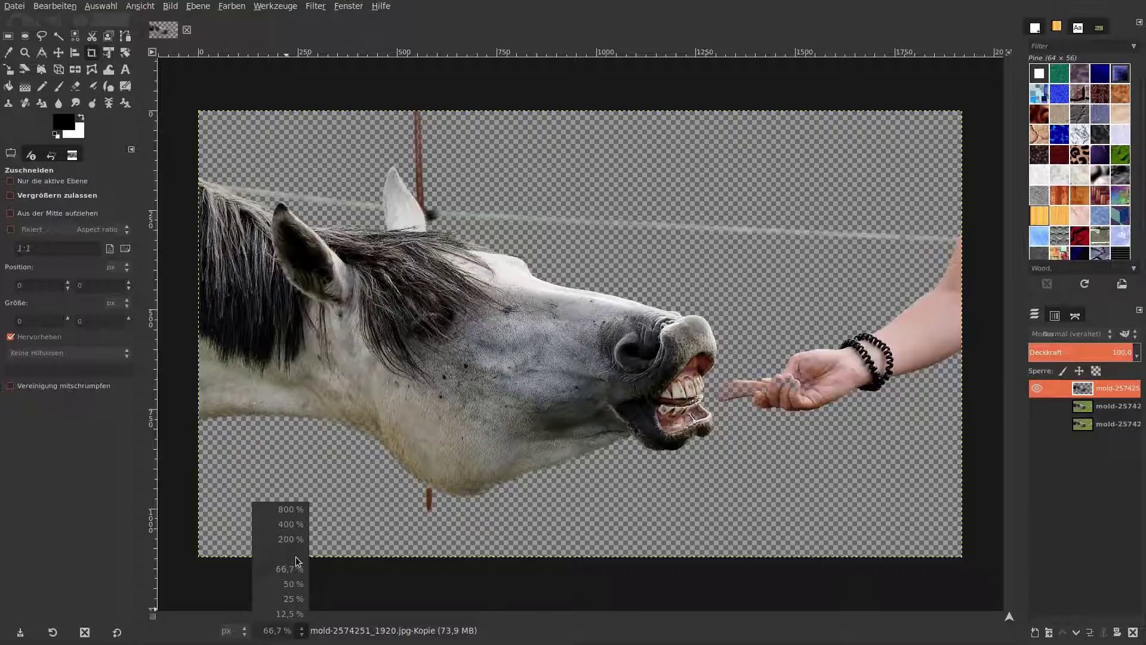
click(765, 533)
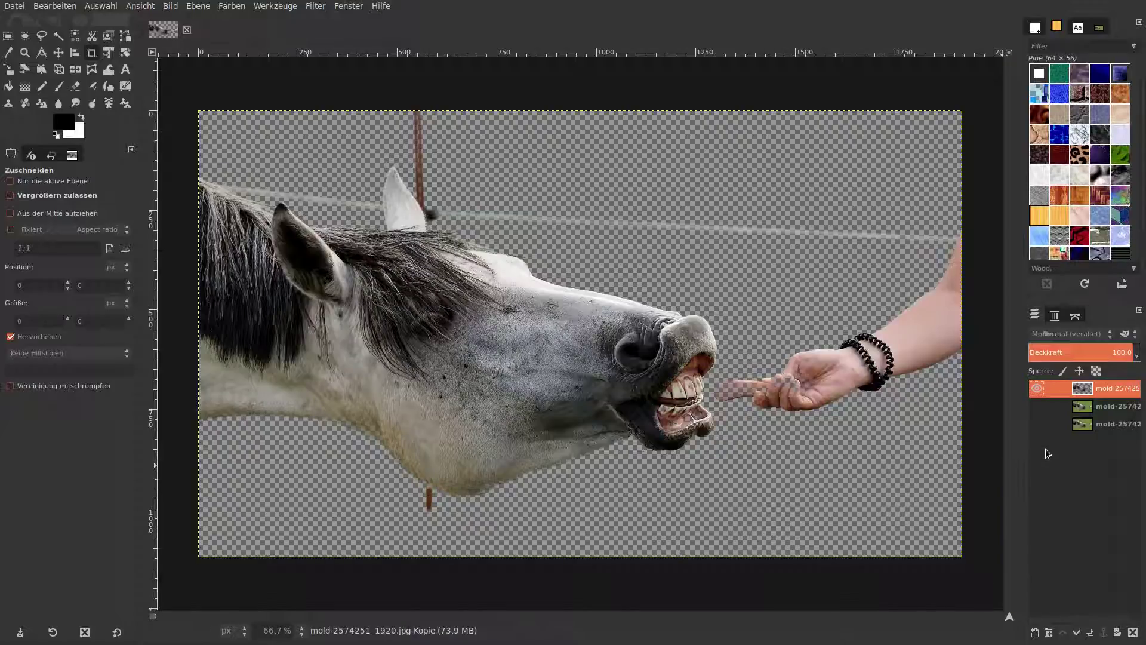
- Add a new transparent layer below the cut-out and show the meadow photo at 49.1 opacity
click(1035, 632)
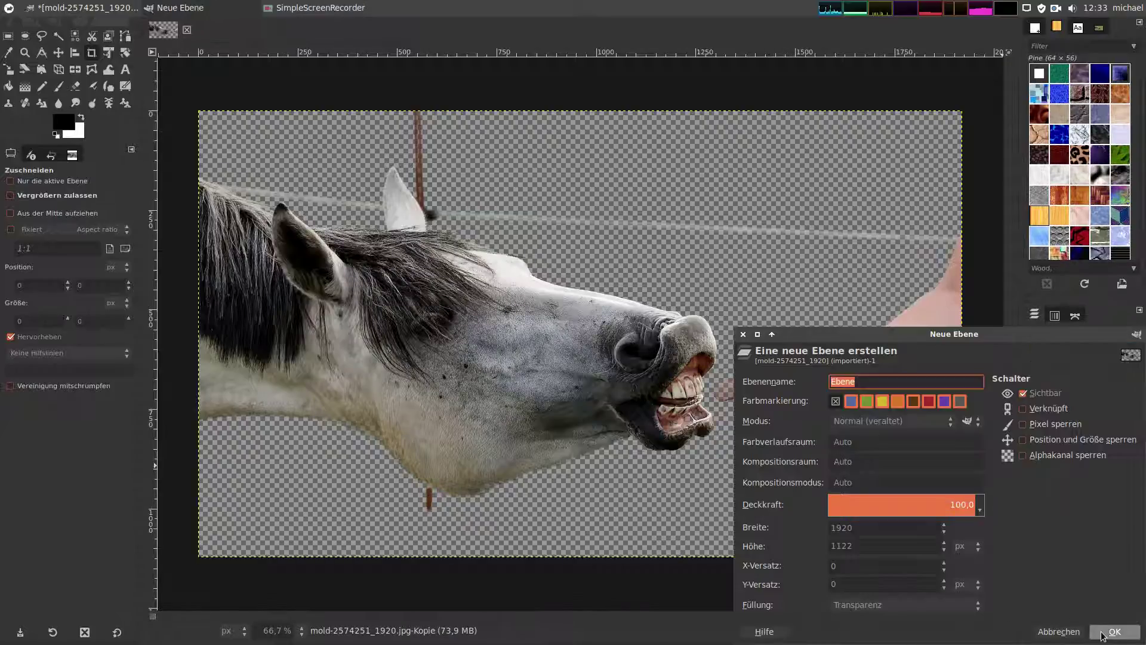
click(1114, 632)
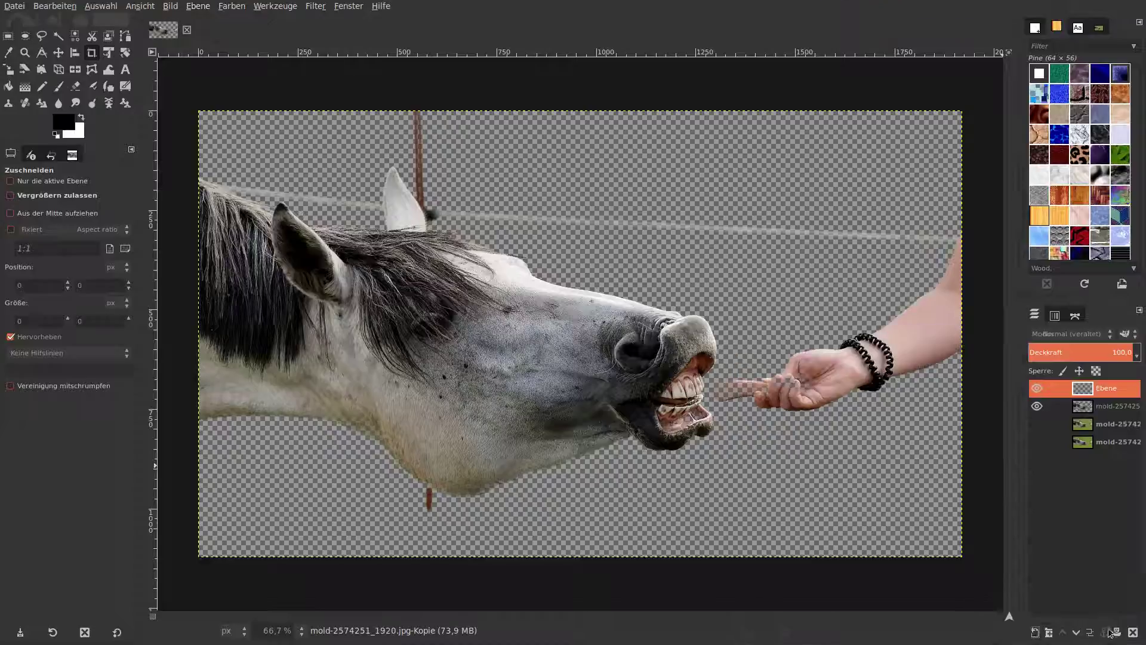
click(1076, 632)
click(1037, 424)
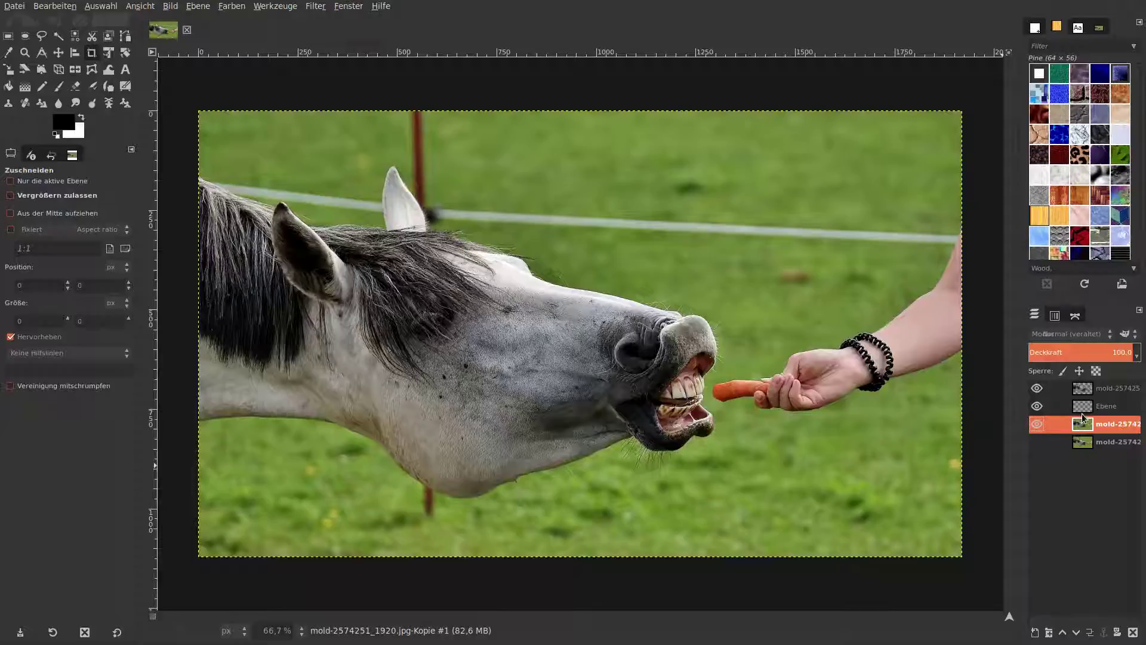
click(1080, 352)
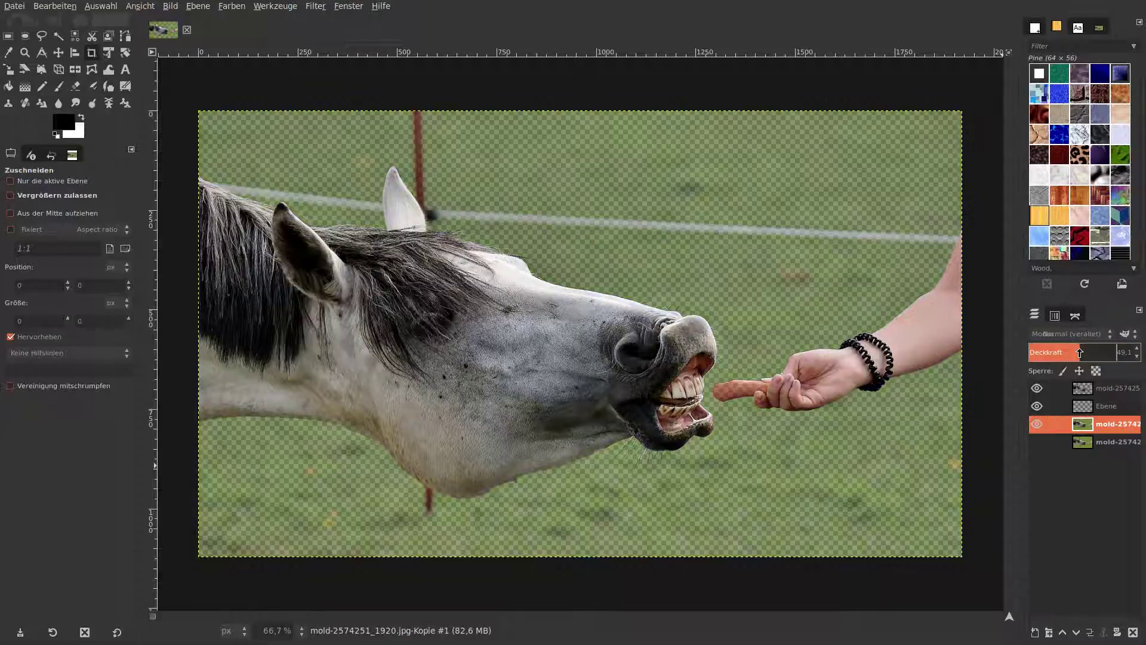
- At 100% zoom, set the Eraser to a Hardness 075 brush with smooth stroke and slightly smaller size
click(302, 630)
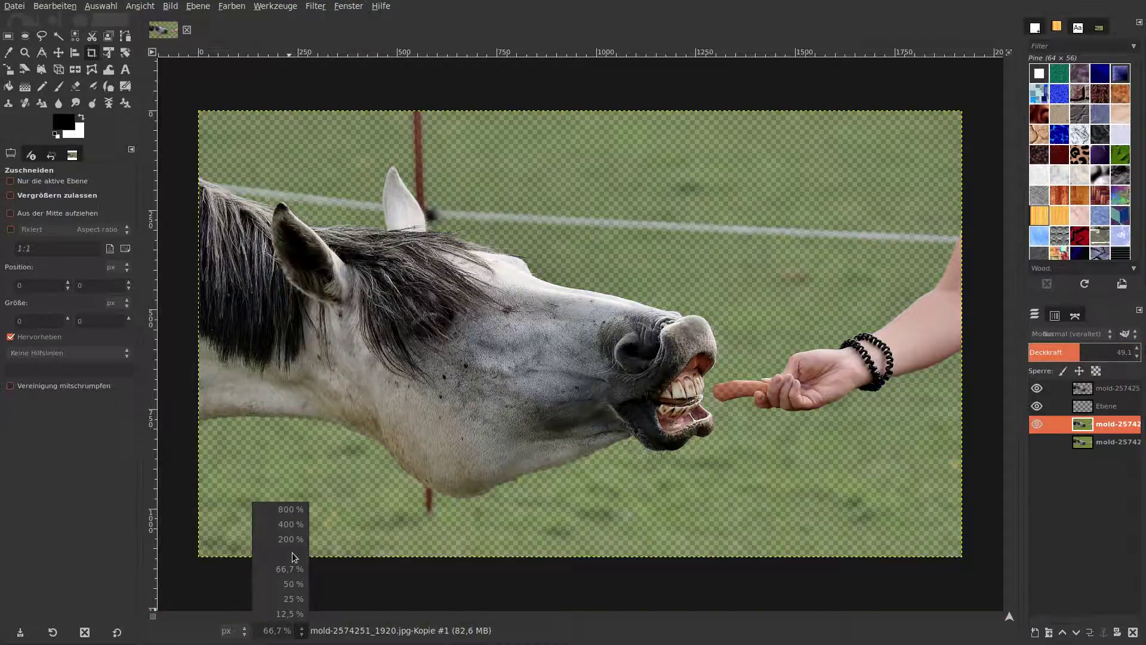
click(294, 554)
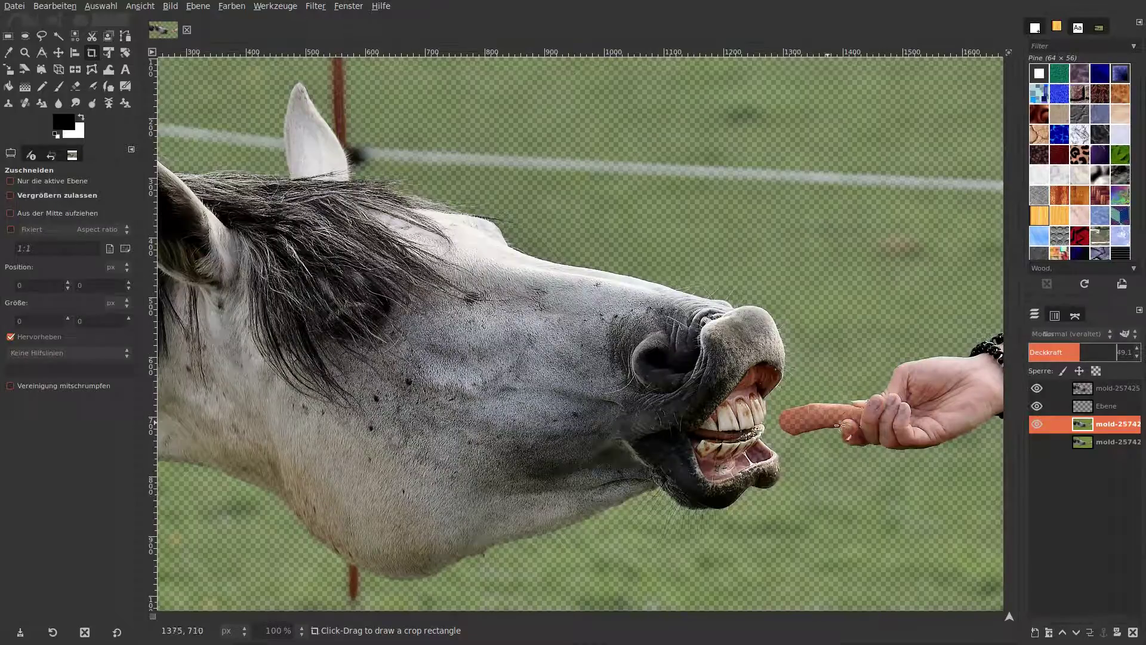
click(75, 87)
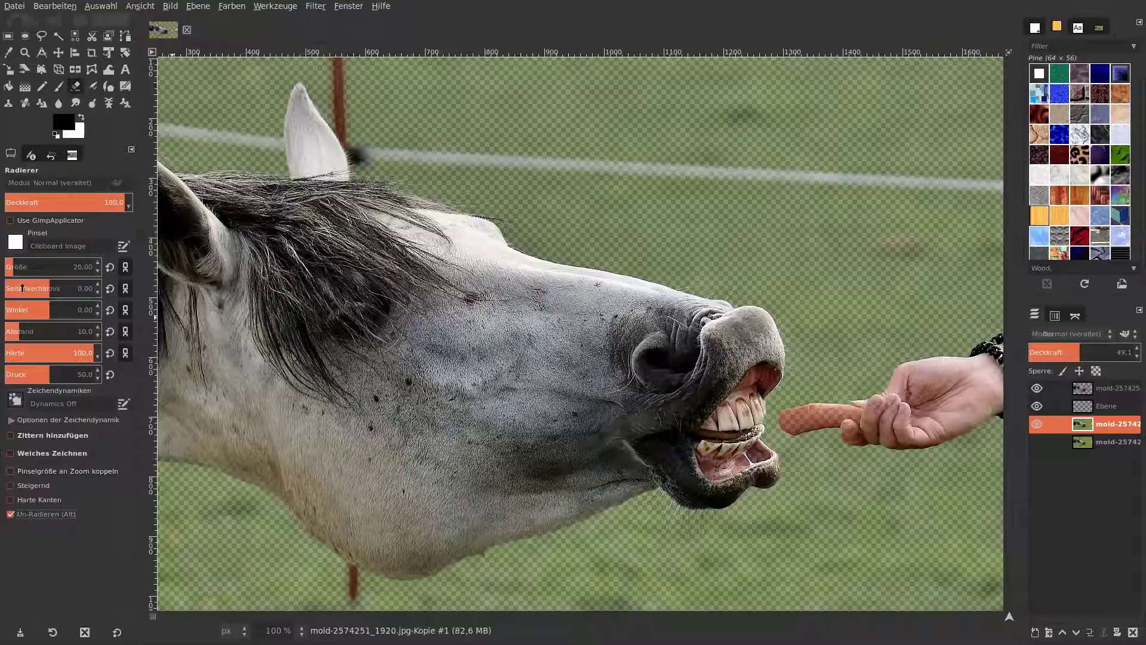
click(15, 242)
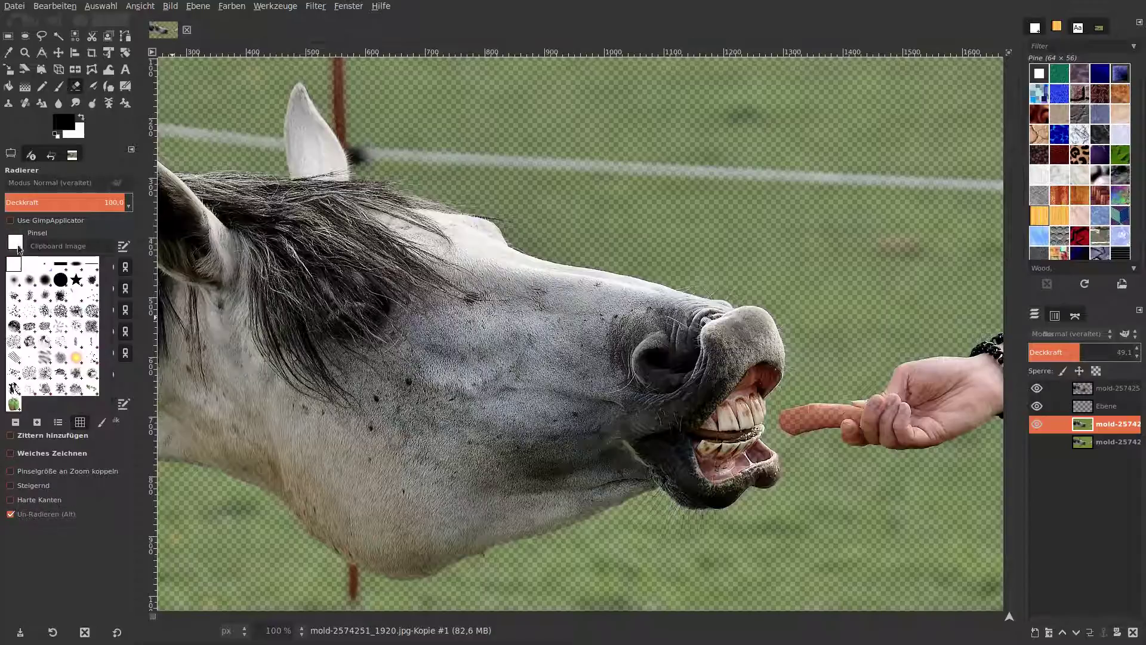
click(44, 281)
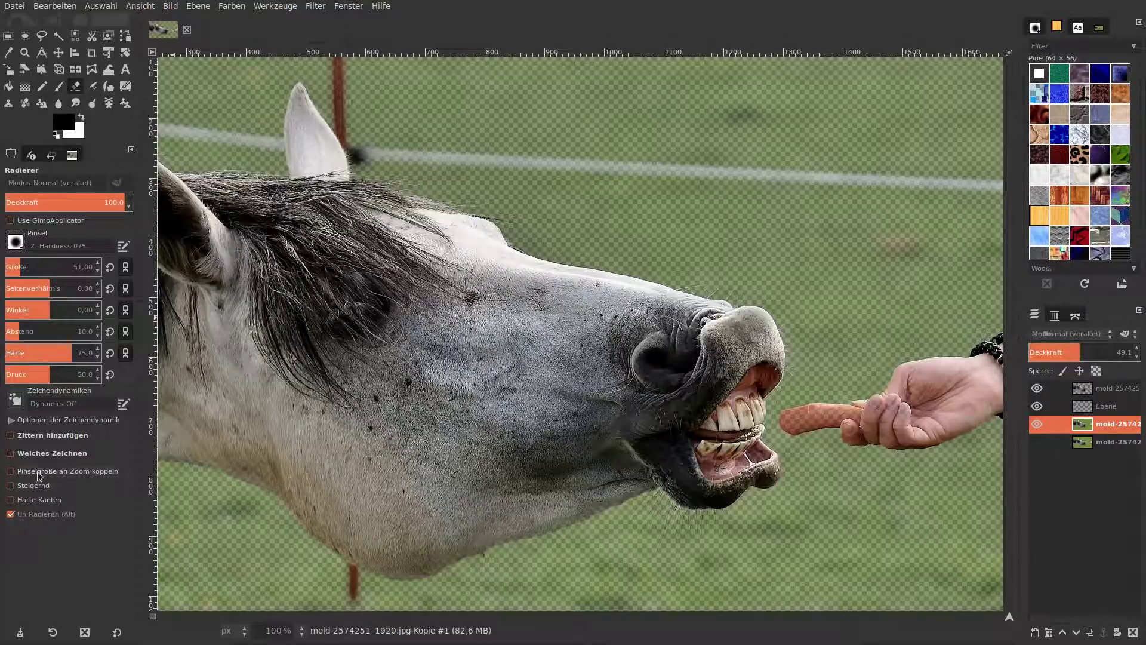
click(24, 453)
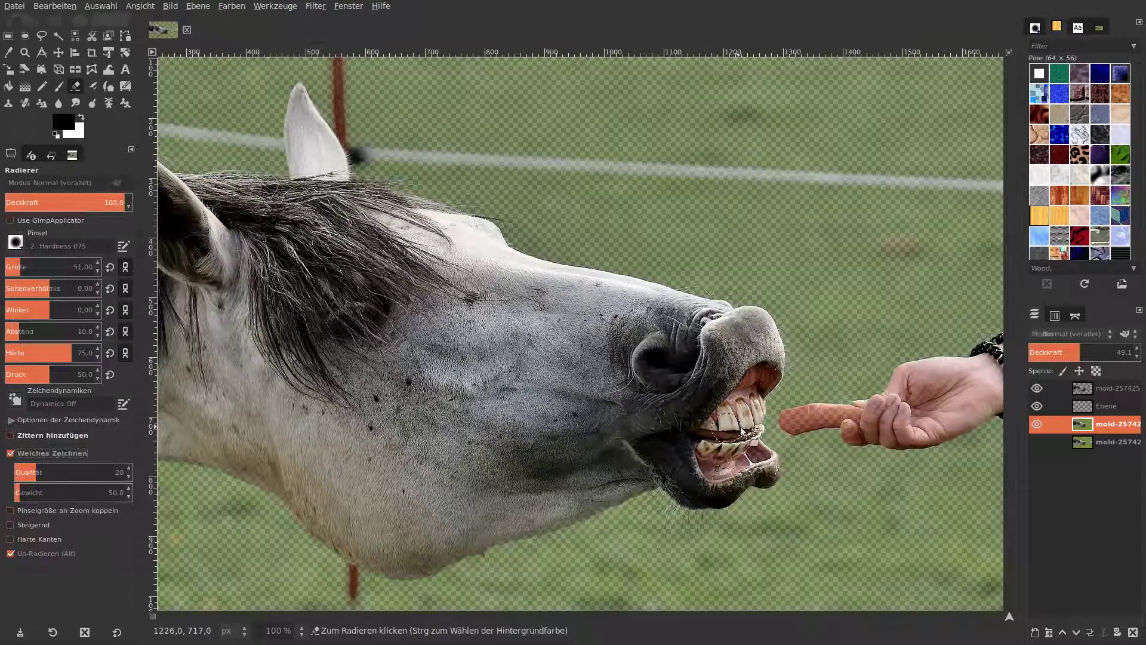
drag(20, 268, 17, 268)
- Restore the grey-tinted fingers on the top cut-out layer, then zoom to 200% with a smaller eraser
drag(901, 397, 878, 407)
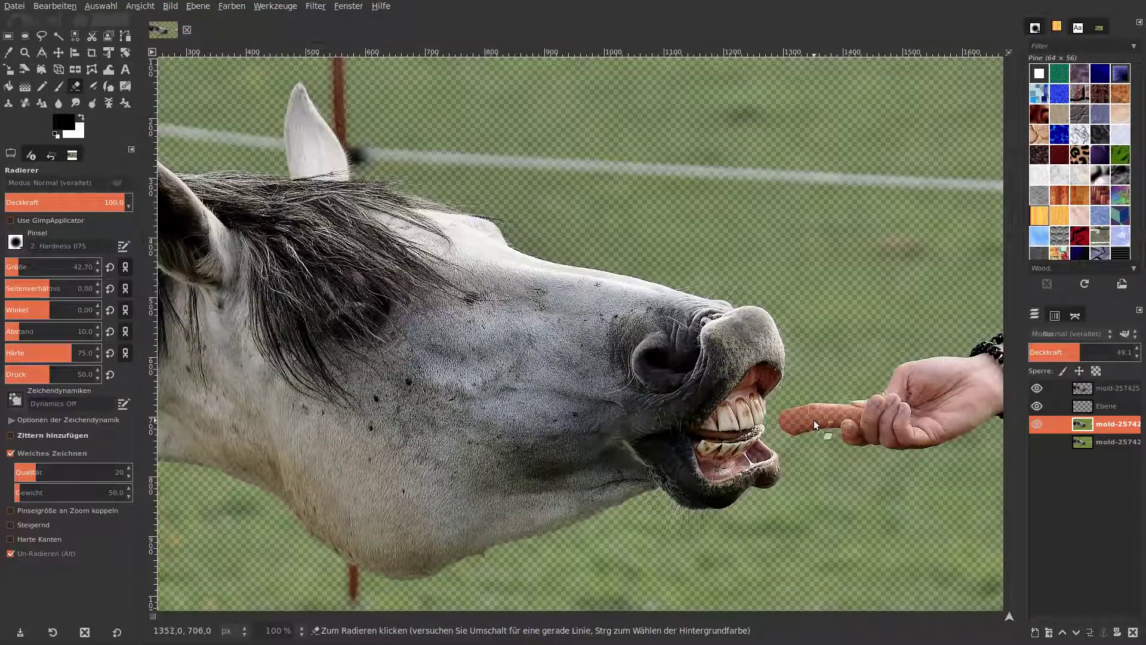
key(Home)
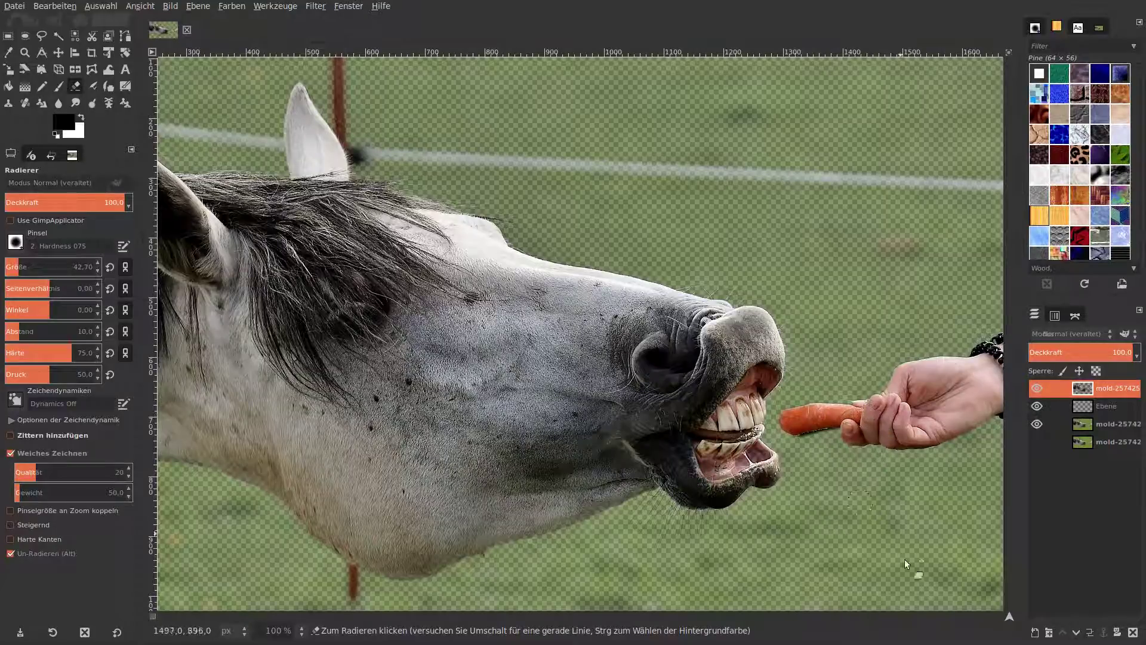
click(54, 6)
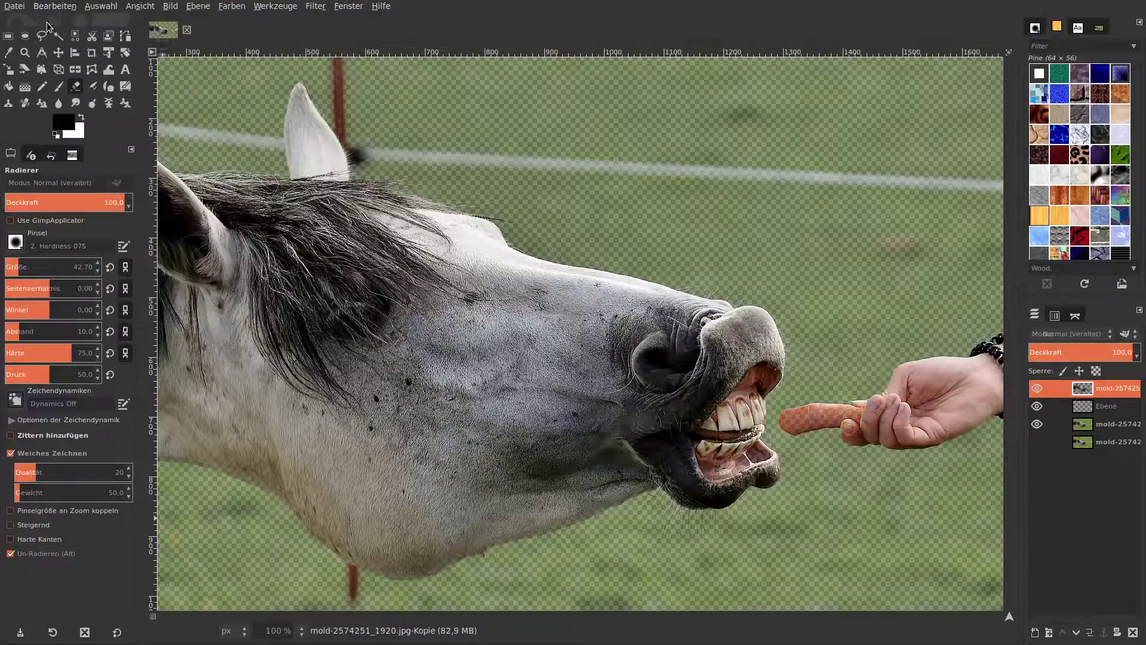
click(308, 631)
click(291, 536)
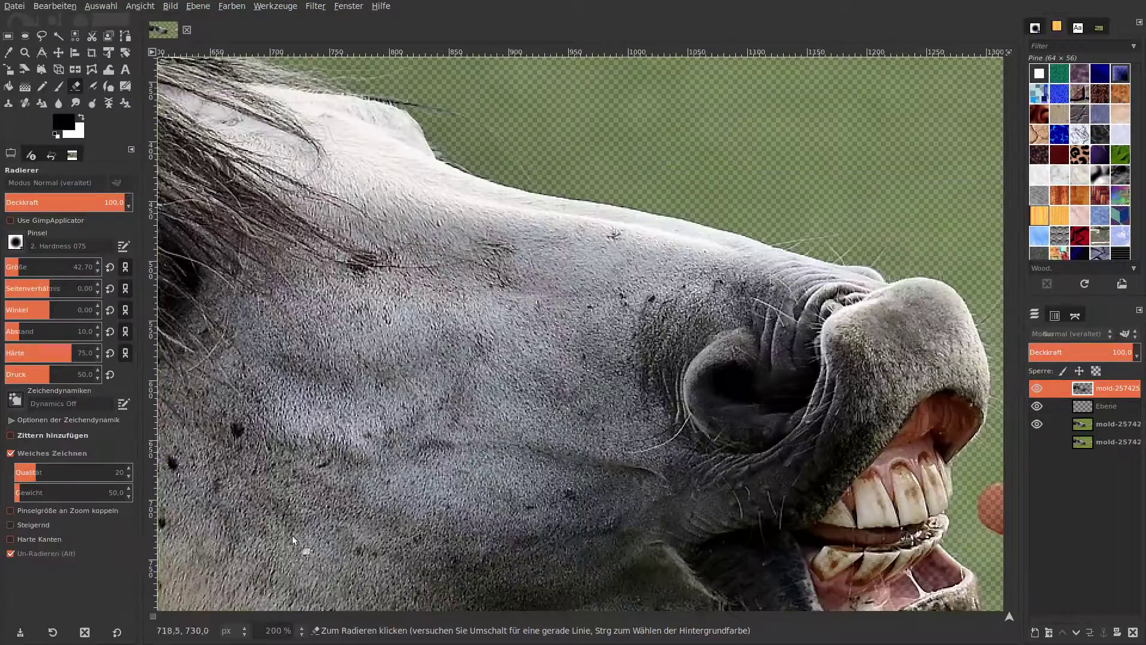
drag(600, 621, 782, 597)
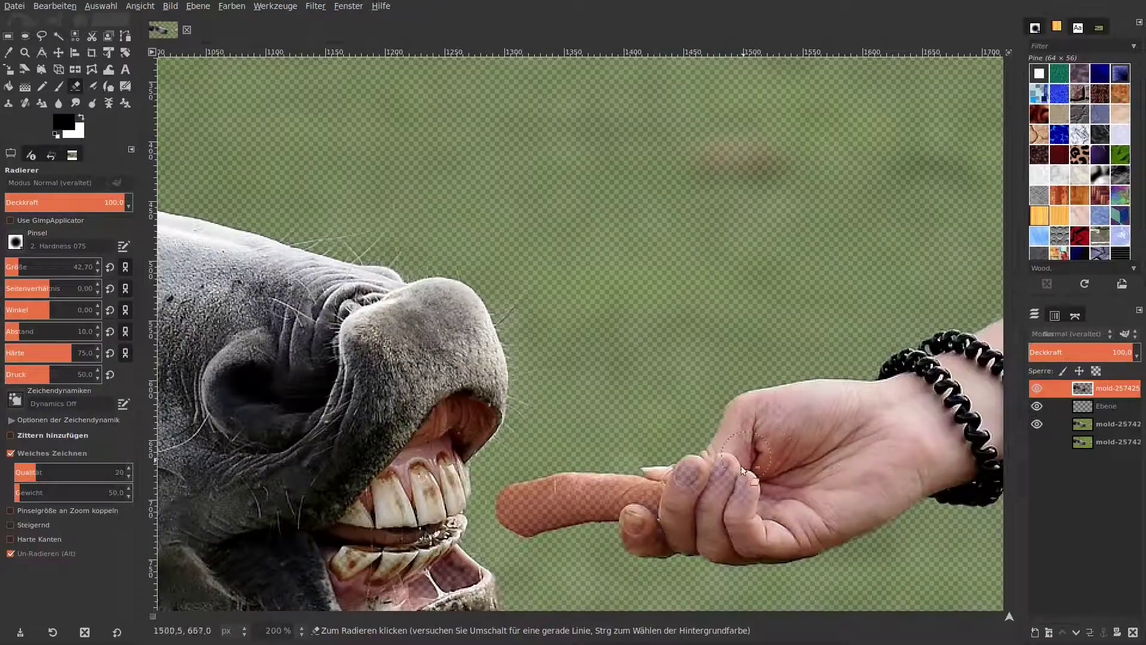
click(17, 268)
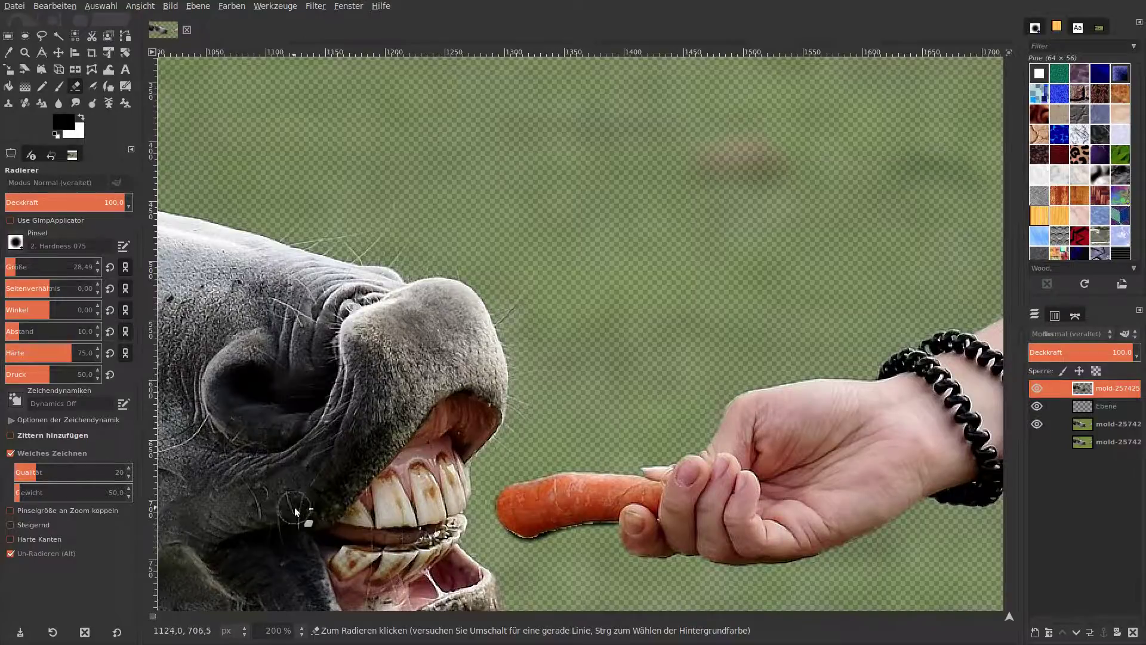
- Touch up the cut-out edge along the horse's neck up toward the ears
scroll(295, 506, down, 5)
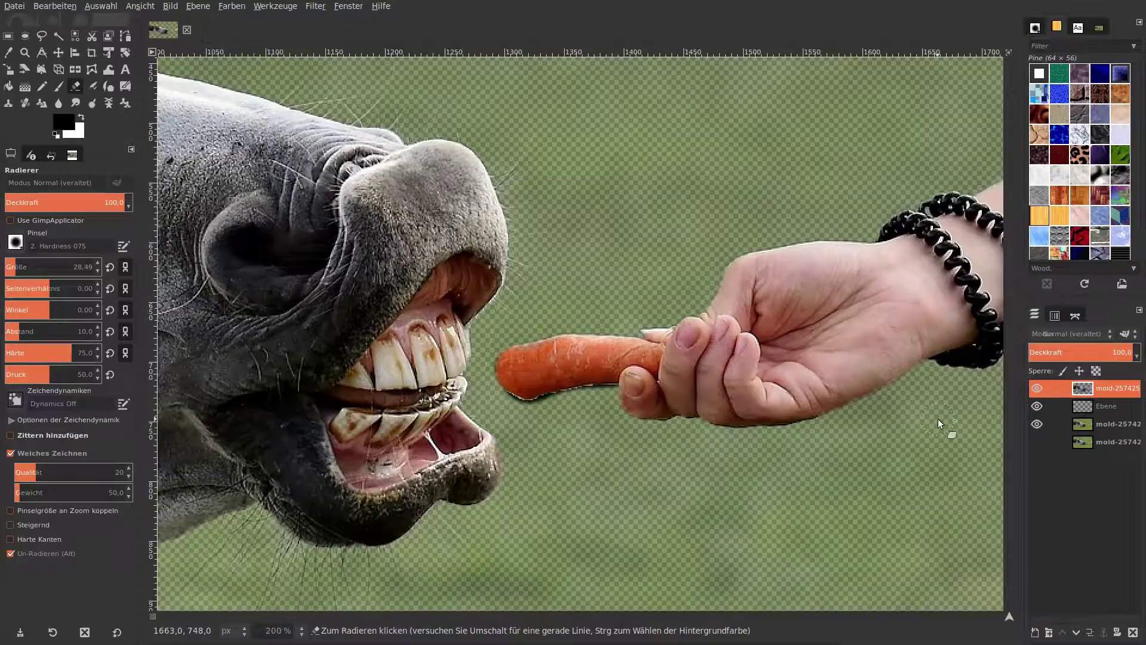
drag(642, 617, 681, 617)
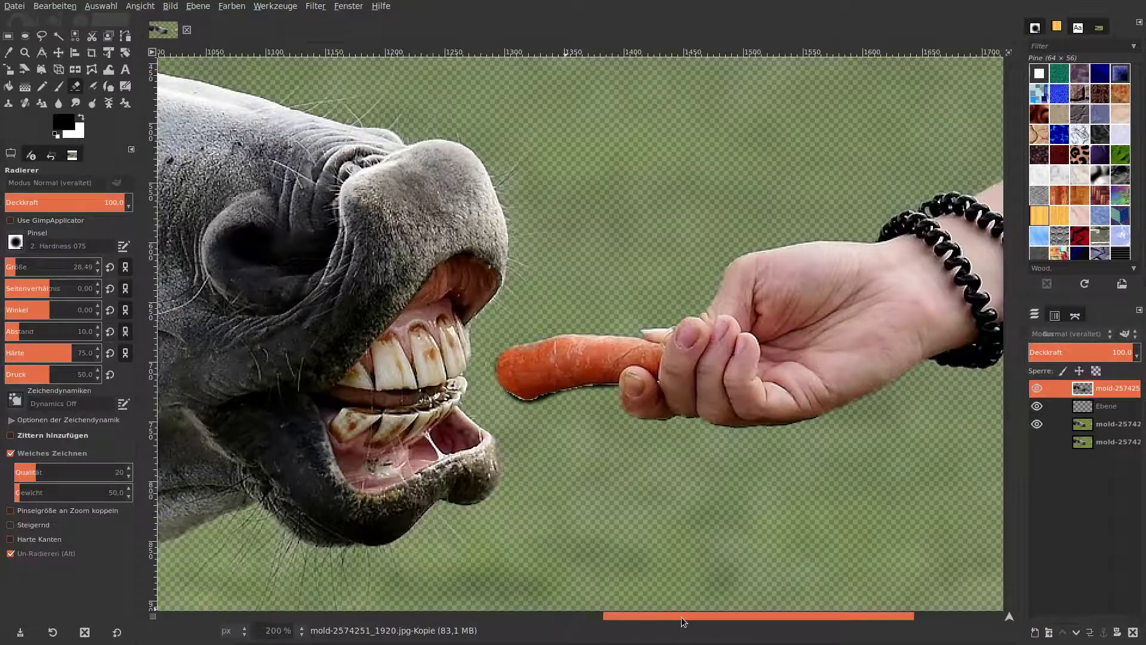
scroll(911, 410, up, 10)
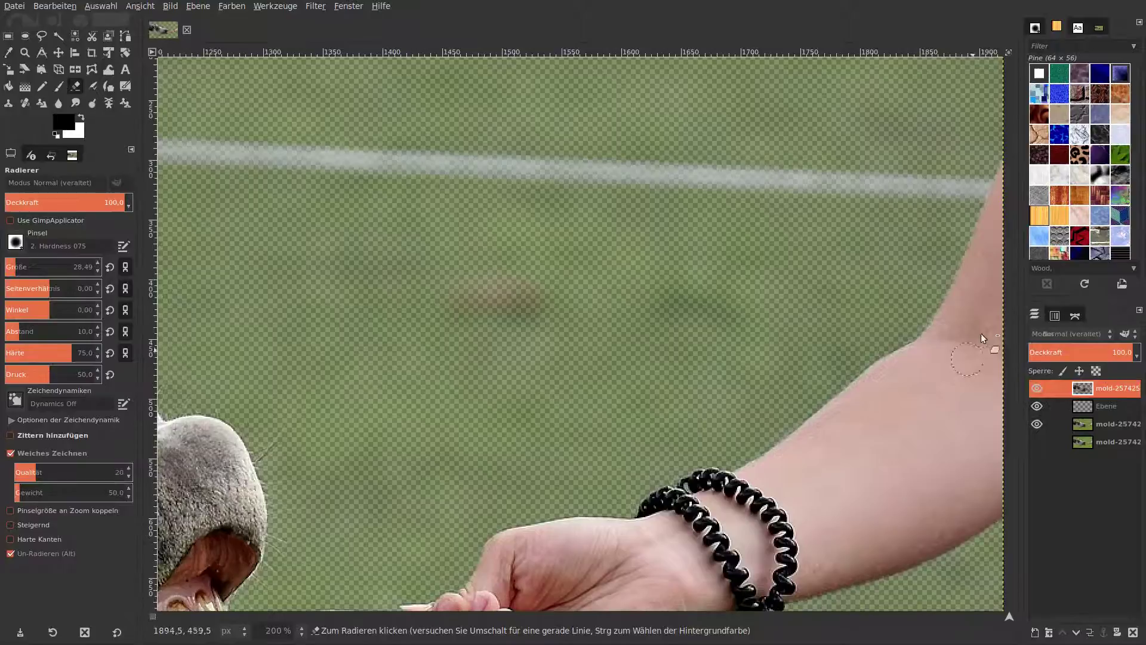
drag(828, 614, 510, 609)
scroll(485, 507, down, 5)
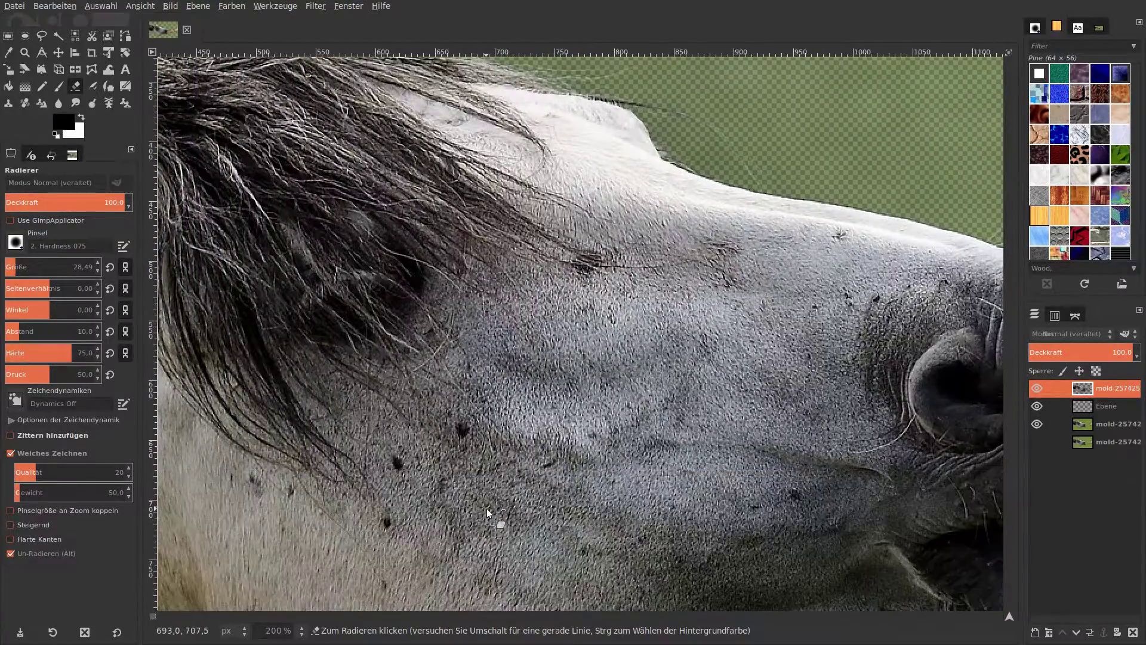
scroll(487, 506, down, 5)
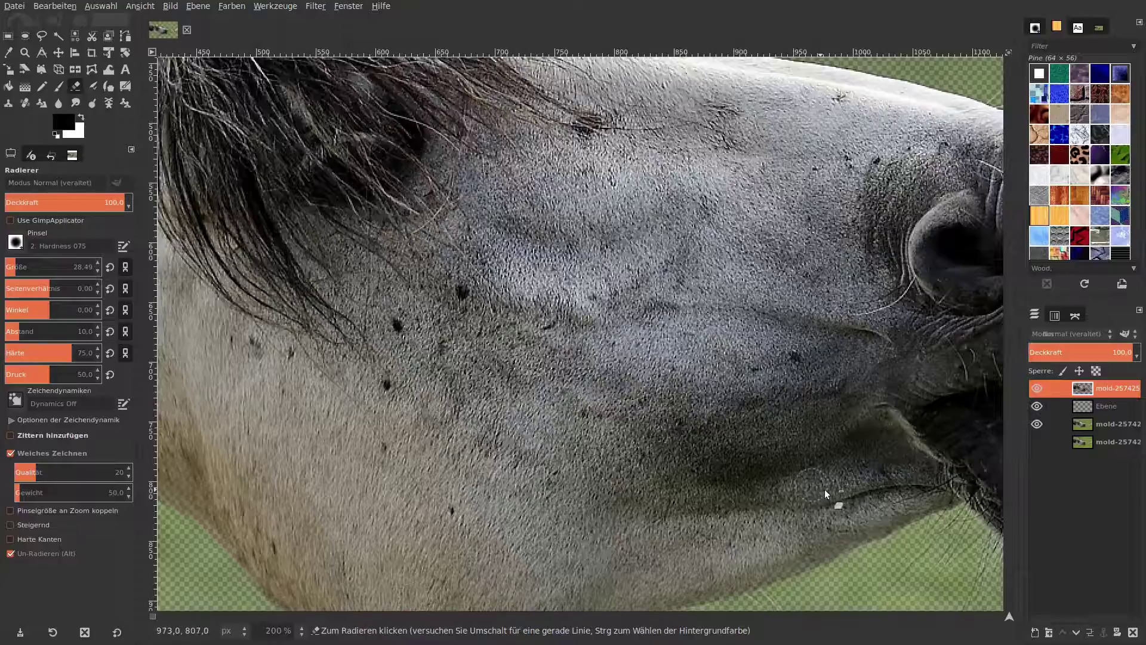
scroll(833, 460, down, 5)
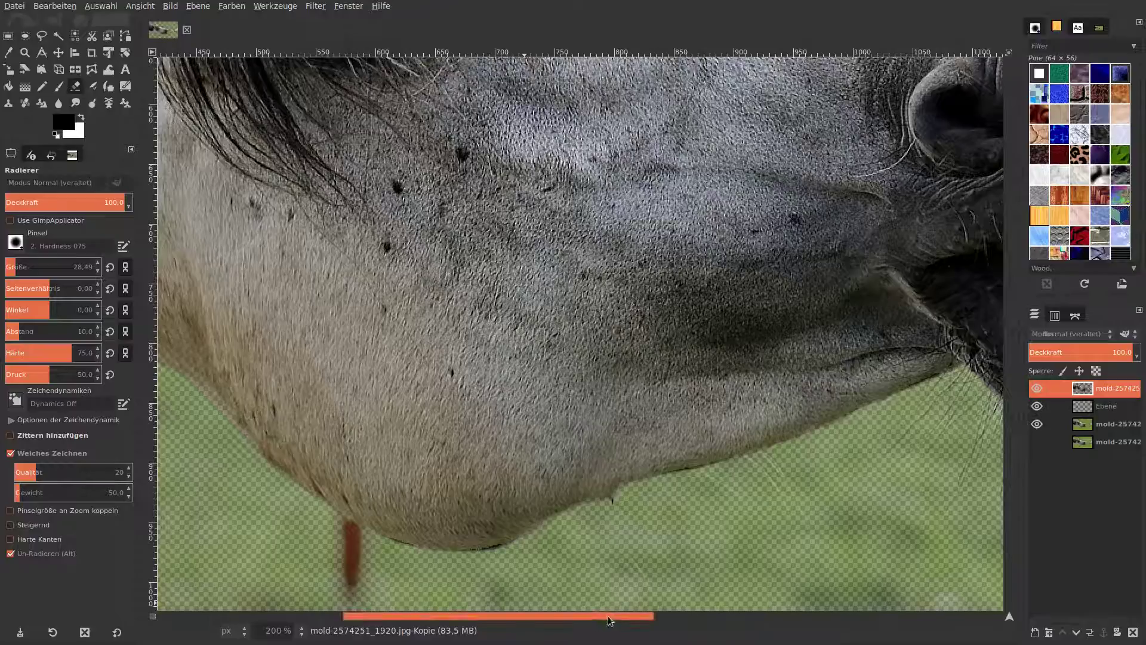
drag(588, 614, 477, 605)
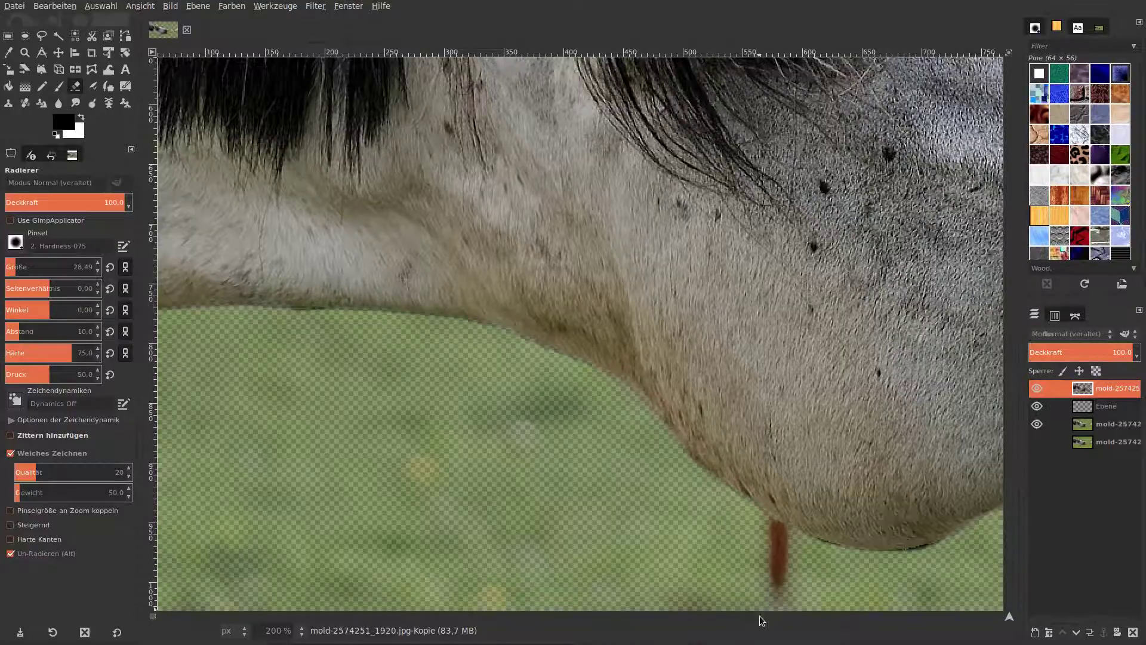
drag(435, 618, 322, 580)
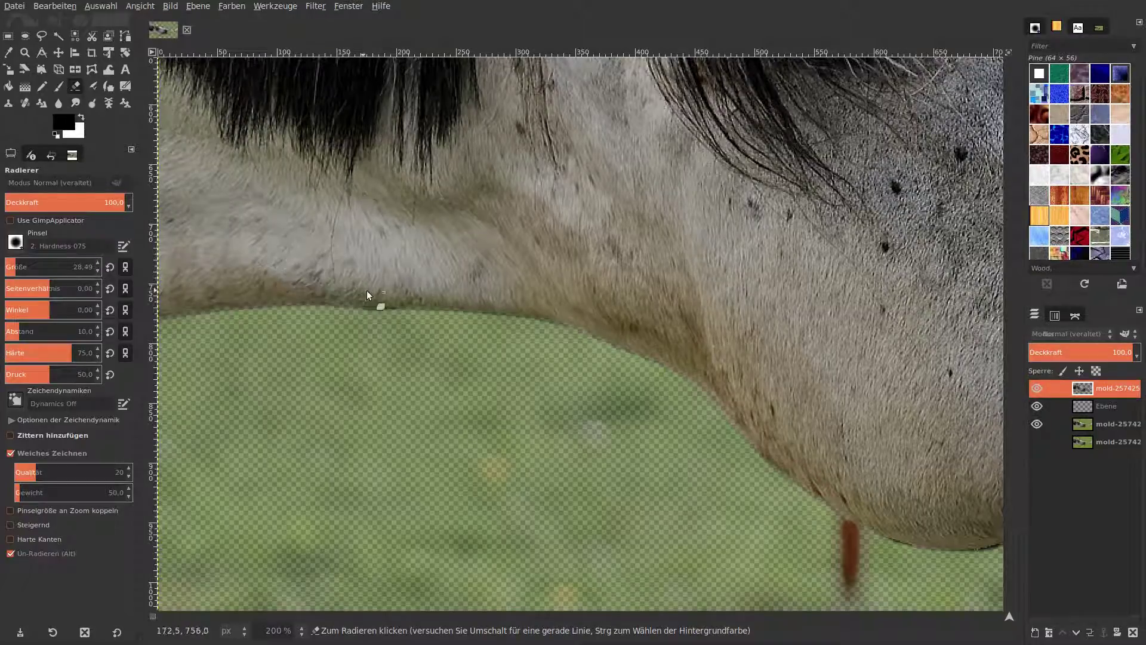
scroll(463, 266, up, 10)
scroll(463, 267, up, 3)
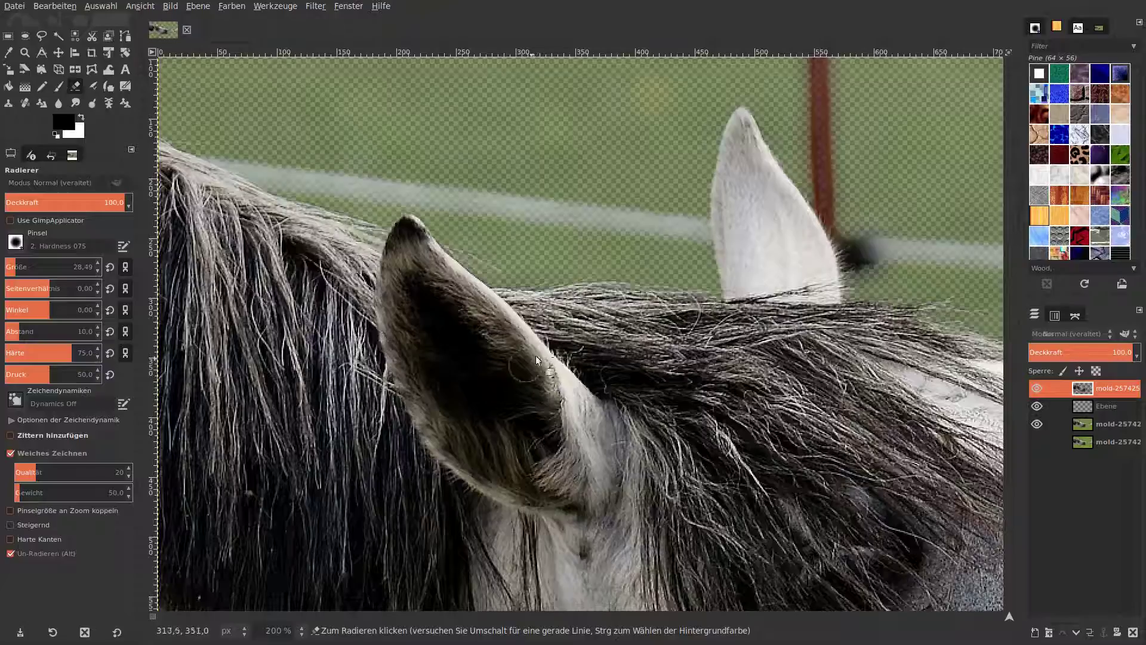
- Hide the green meadow layer at fit-to-view zoom, then zoom to 200% to inspect the ear edges
click(301, 630)
click(281, 573)
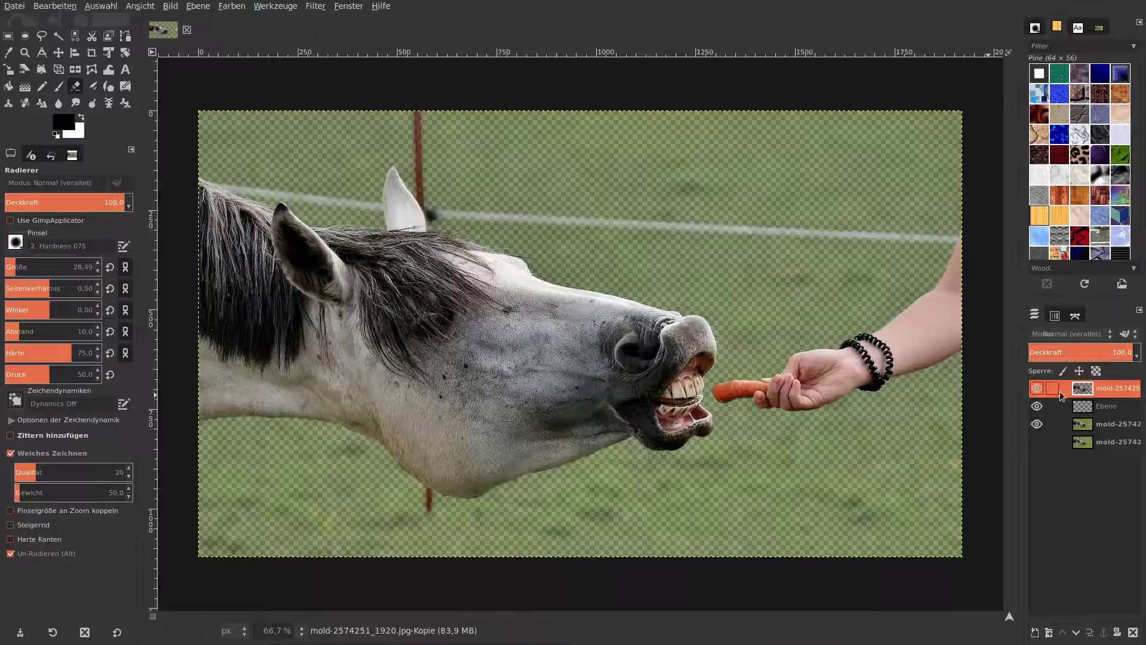
click(1039, 429)
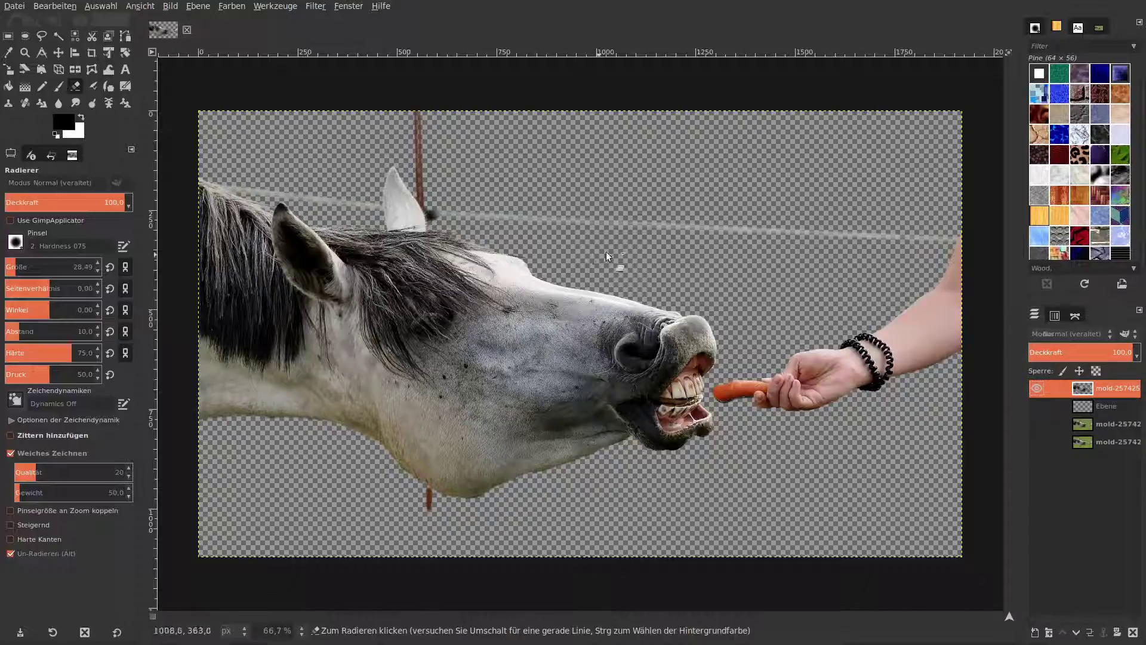
click(301, 630)
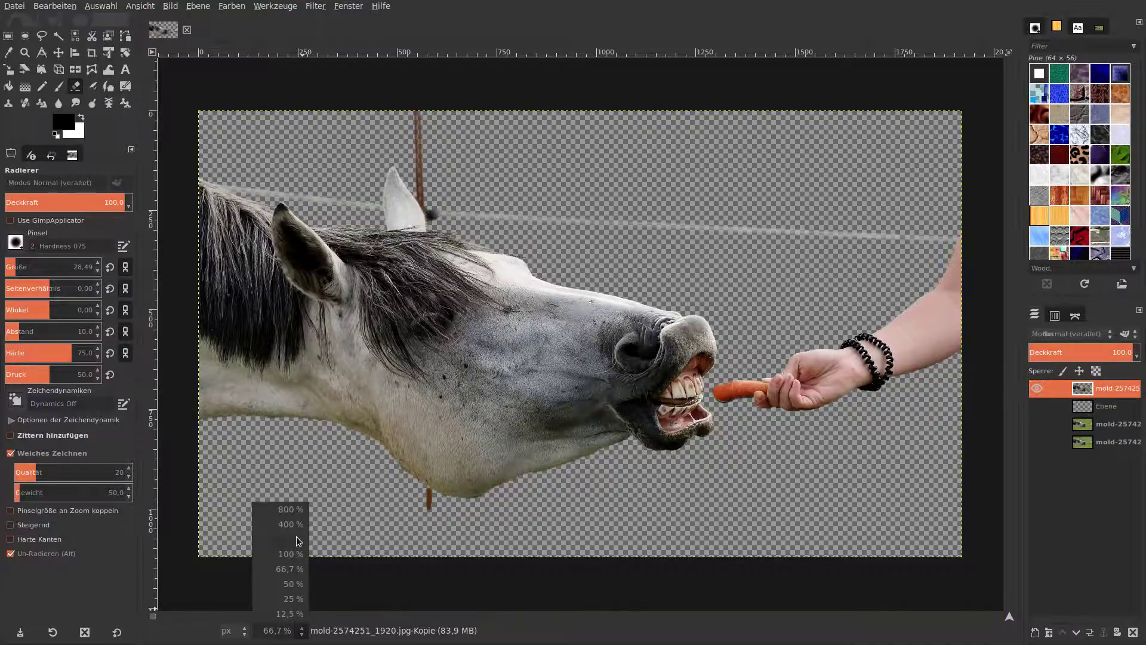
click(299, 541)
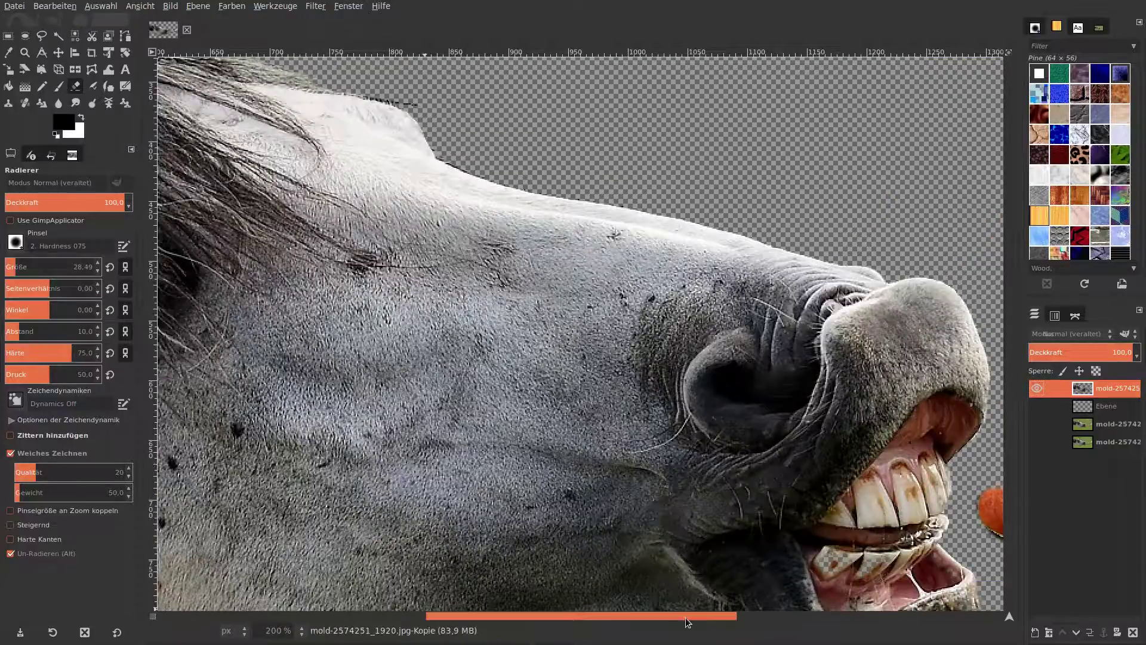
drag(687, 621, 485, 584)
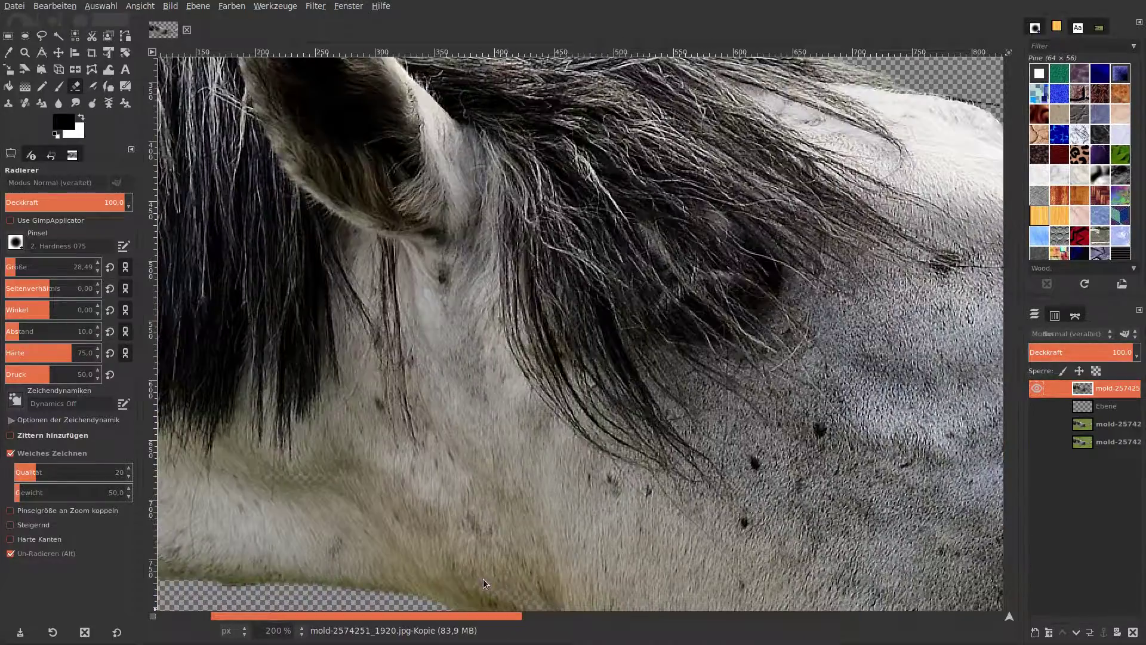
scroll(486, 555, up, 3)
scroll(492, 507, up, 2)
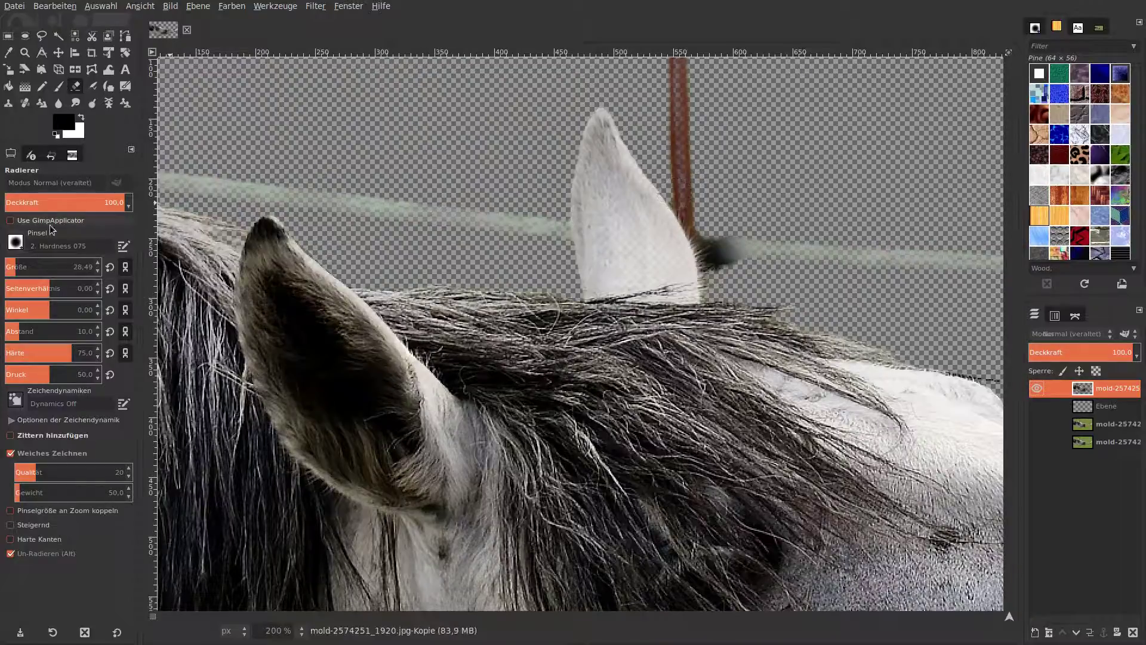
- Set the Eraser to a fully soft 25-hardness brush in erase mode, shrinking its size to 7
click(15, 242)
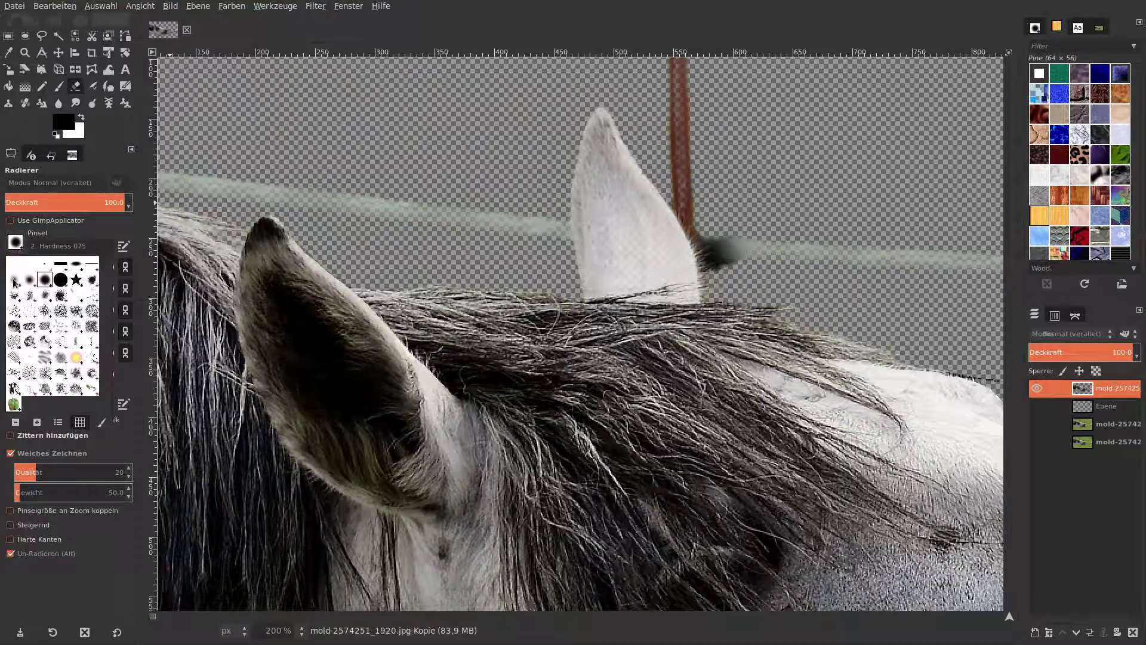
click(18, 285)
drag(17, 273, 34, 267)
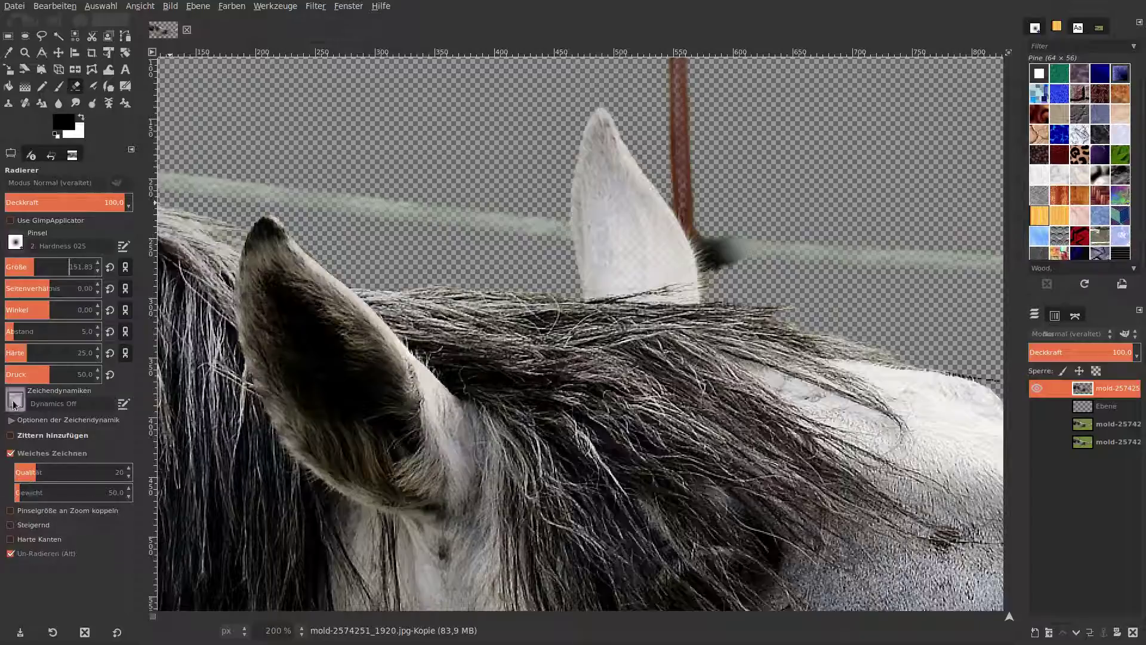
click(24, 554)
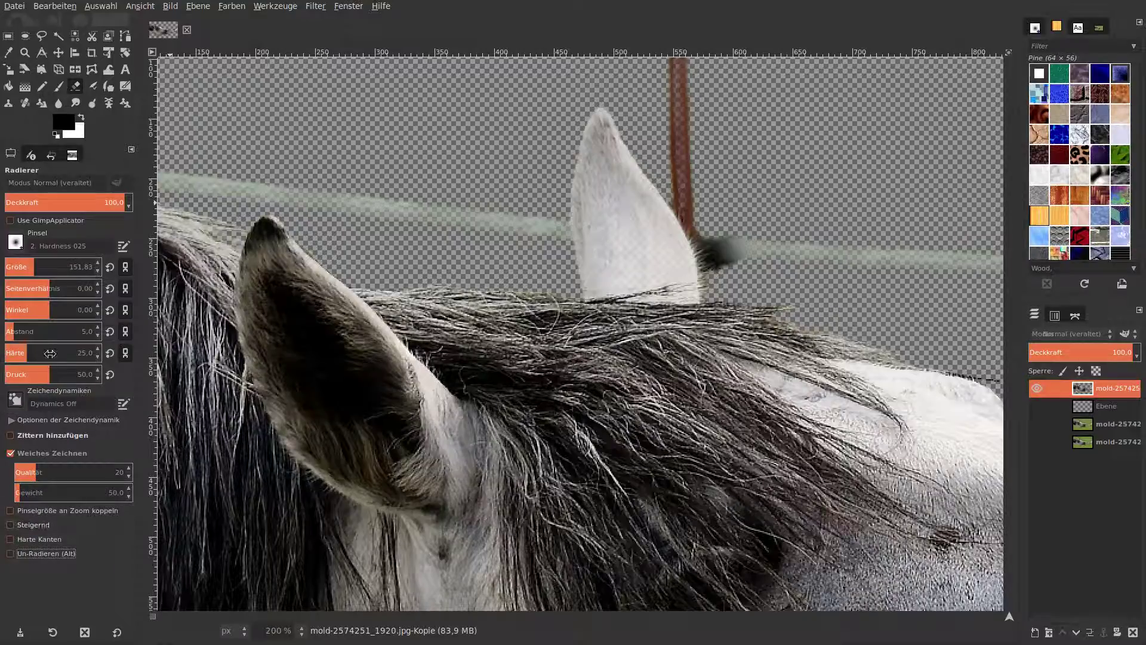
drag(18, 356, 5, 355)
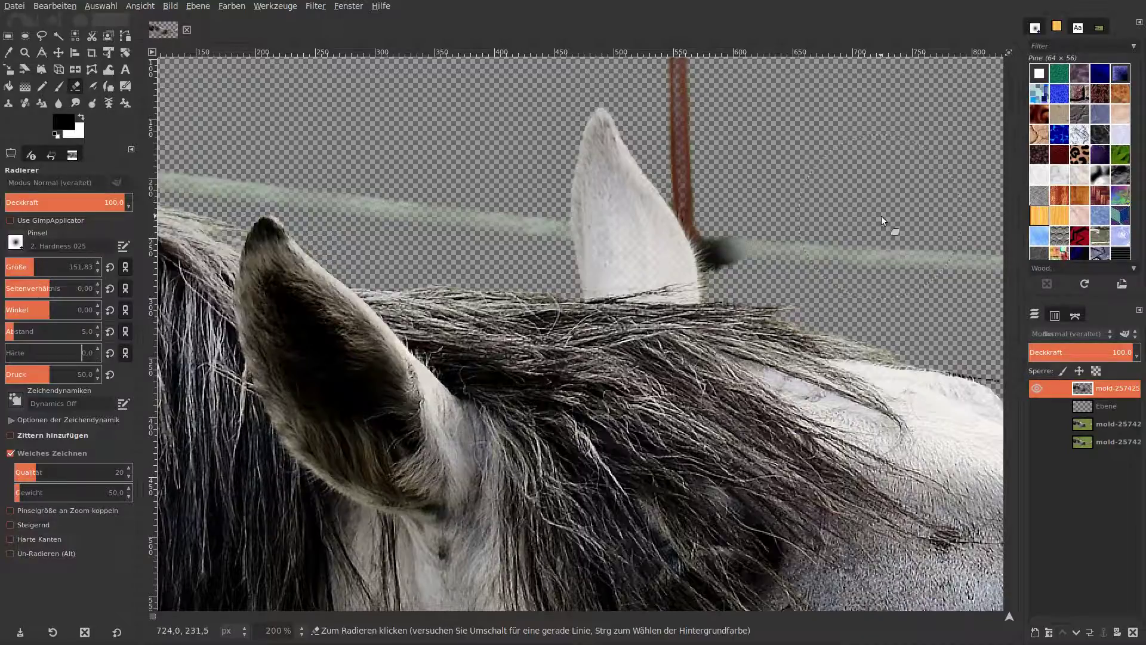
drag(39, 267, 24, 267)
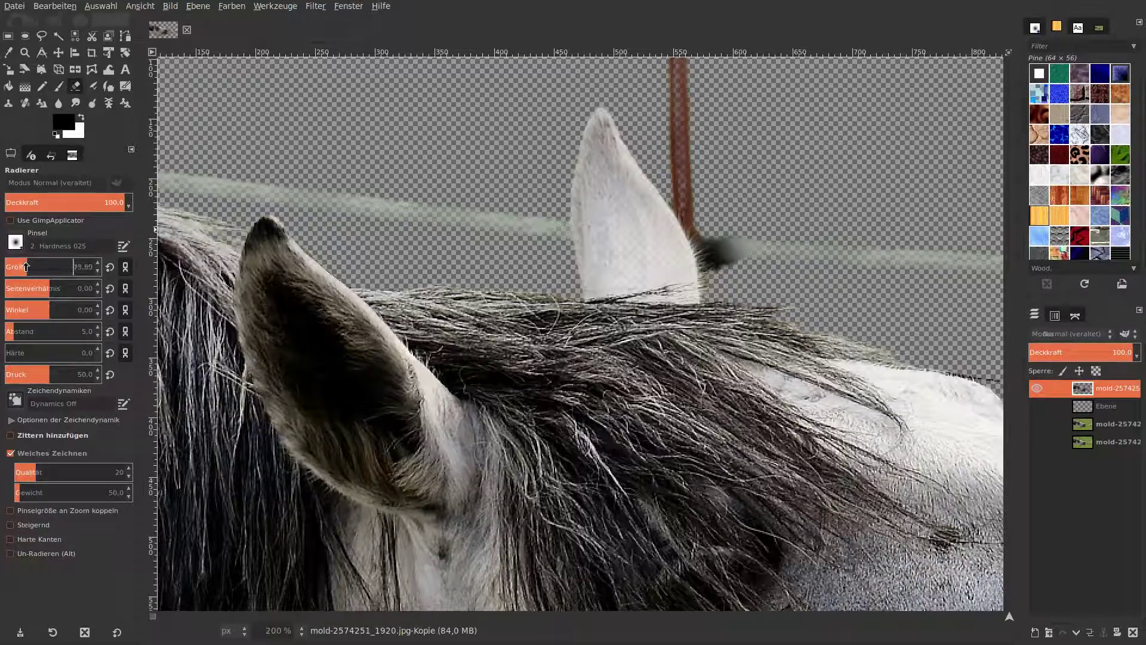
text(74,10)
- Erase the dark hair tufts by the ear and the pale streak and haze above the mane
drag(736, 252, 722, 250)
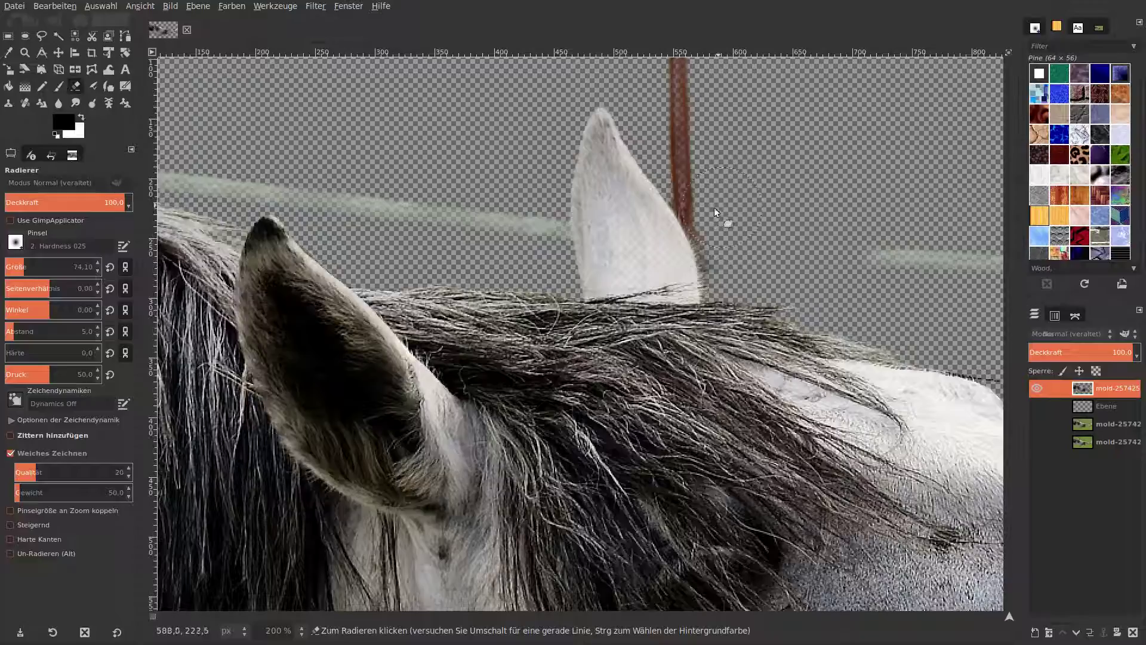
drag(718, 206, 729, 215)
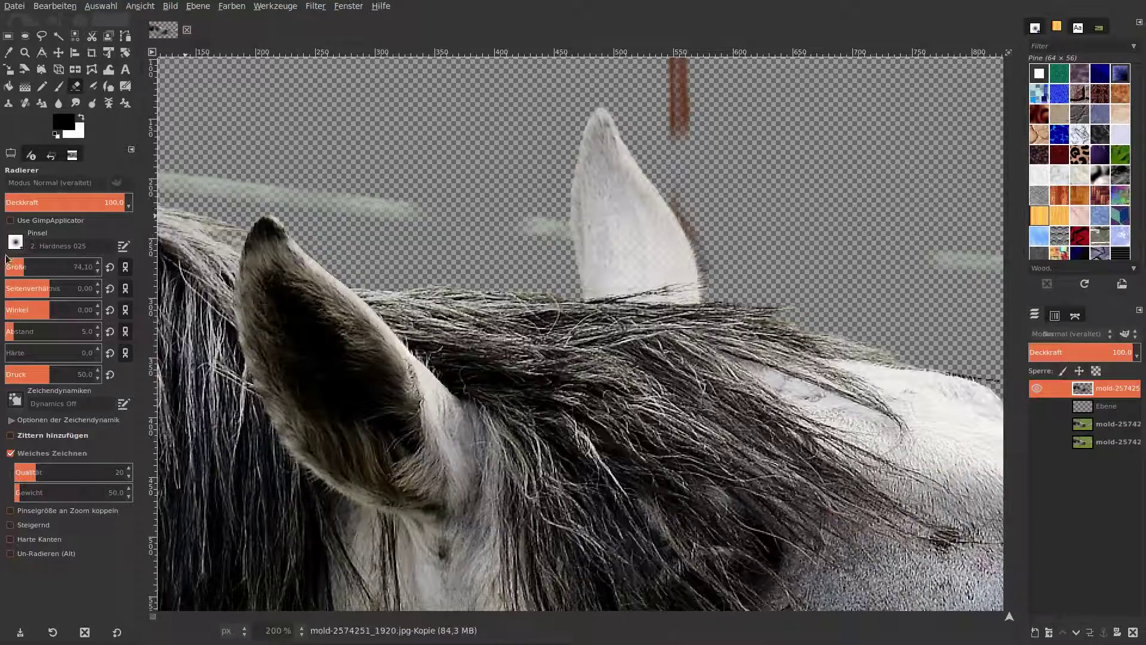
drag(21, 267, 17, 267)
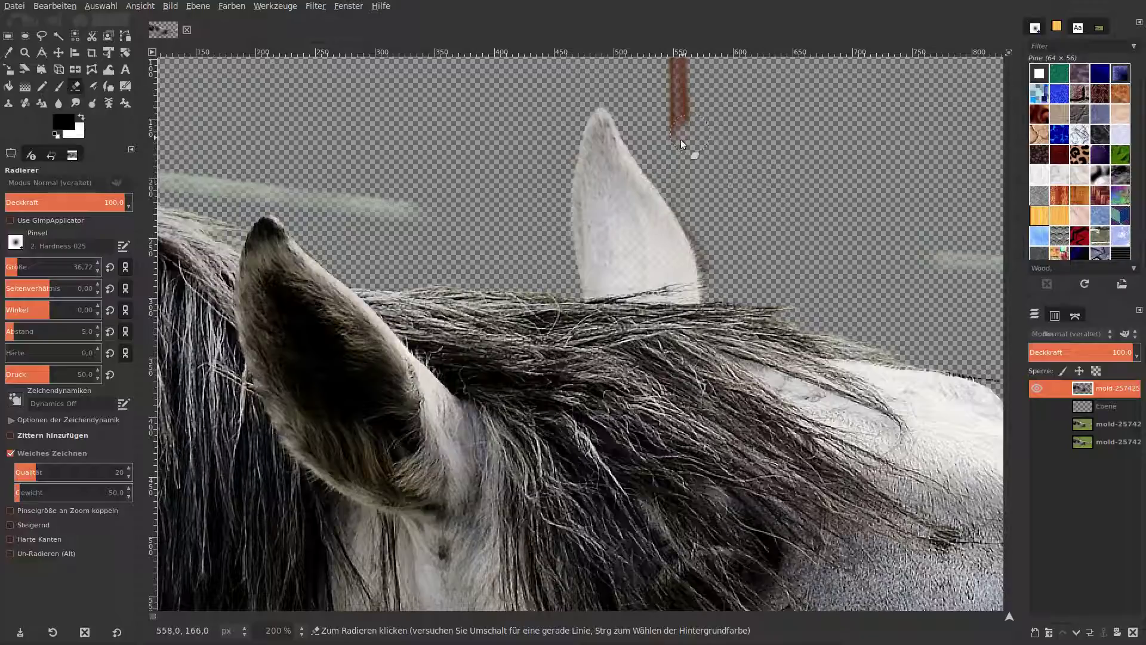
drag(442, 154, 391, 193)
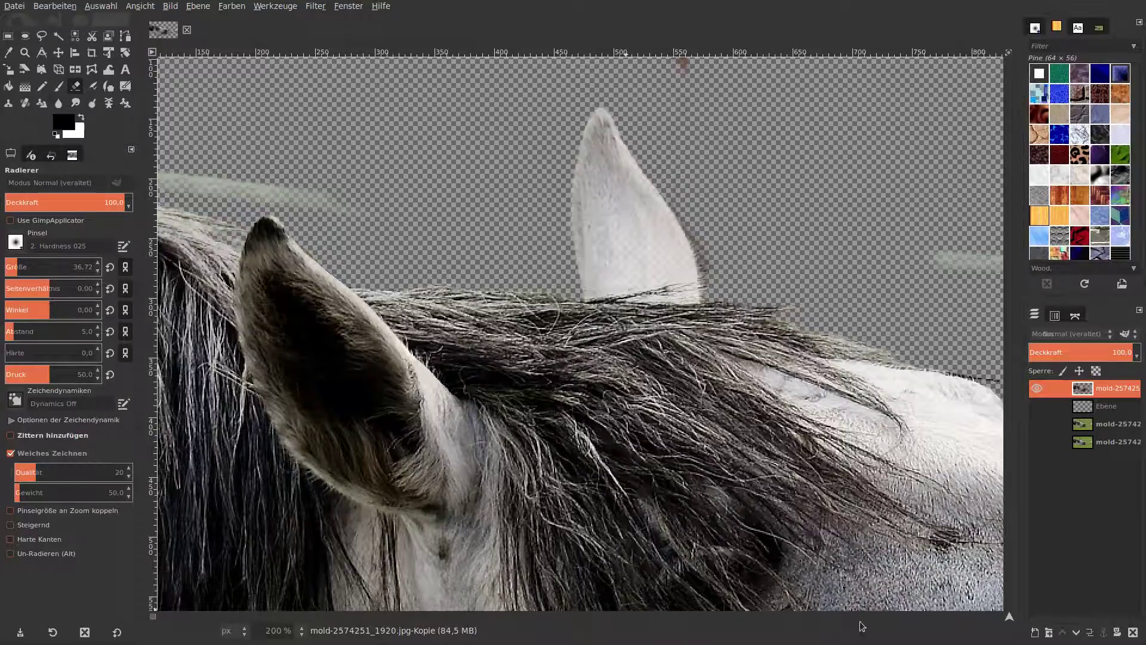
drag(408, 617, 251, 573)
drag(529, 212, 376, 188)
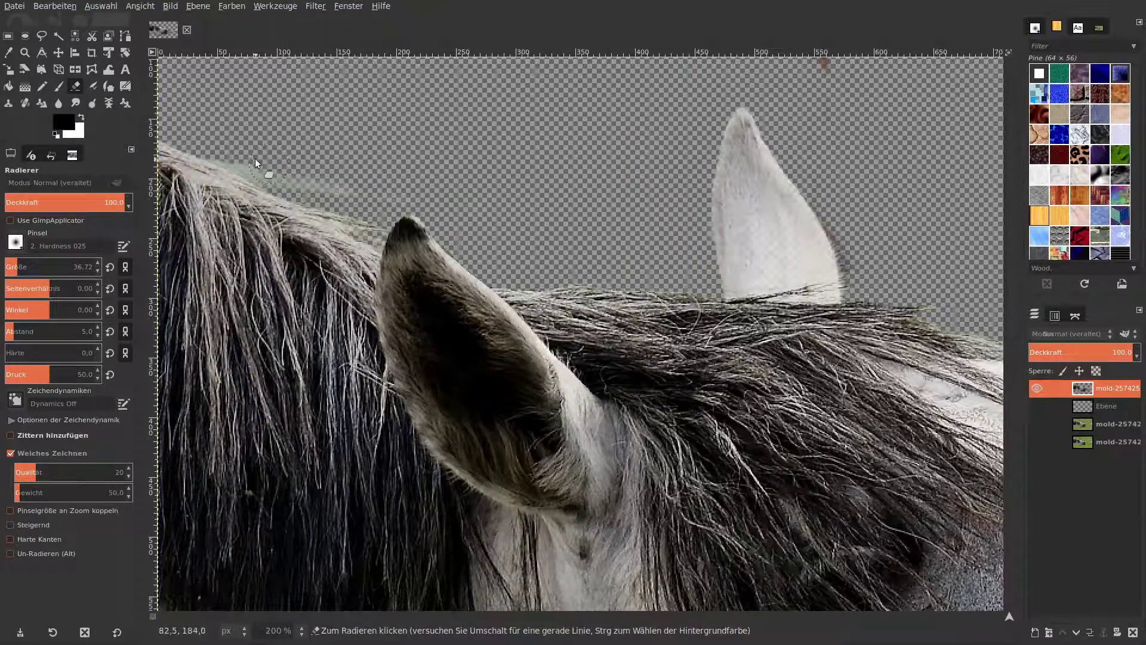
drag(214, 145, 259, 168)
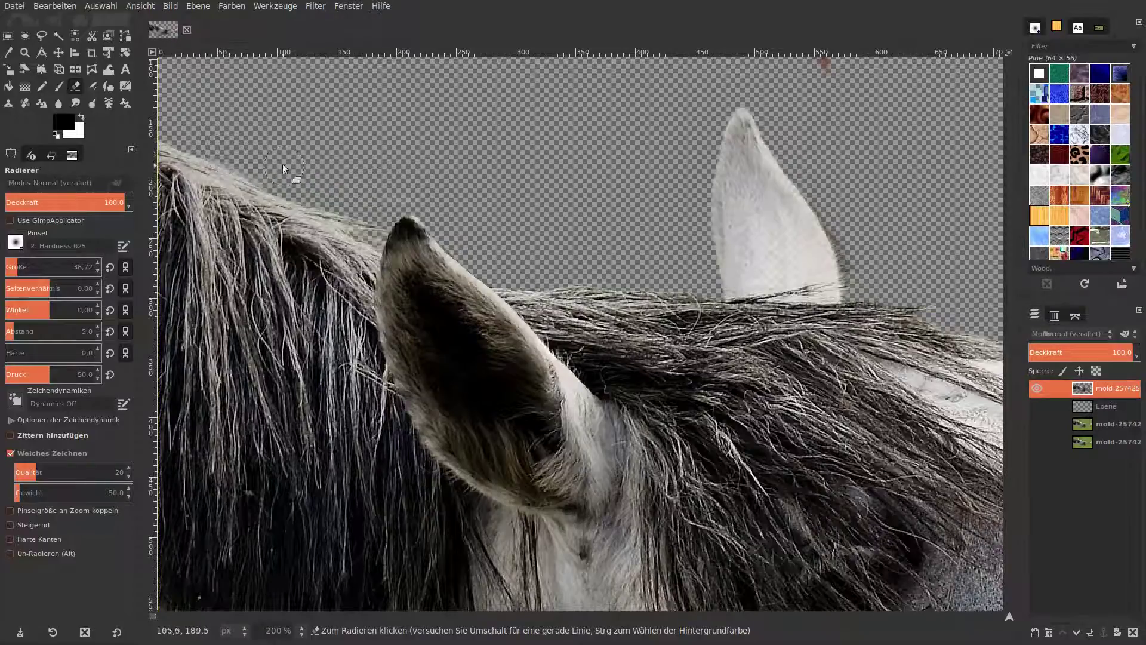
click(301, 630)
click(304, 575)
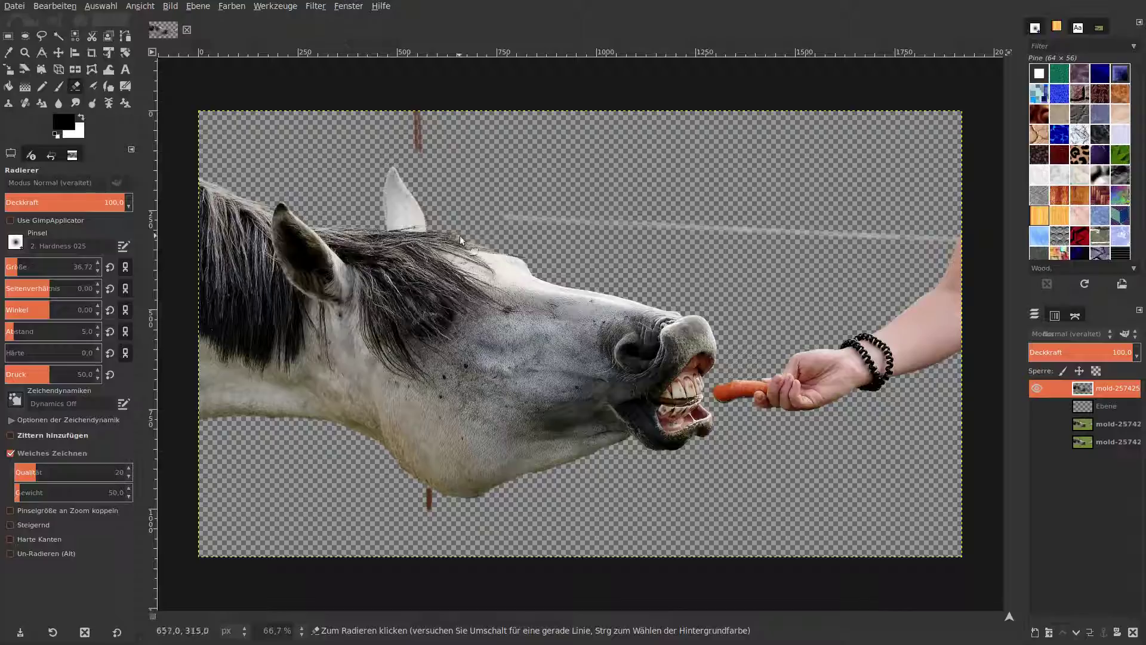
- Check the jaw at 200%, then erase the long faint streak and red pole remnant with a larger eraser
click(301, 630)
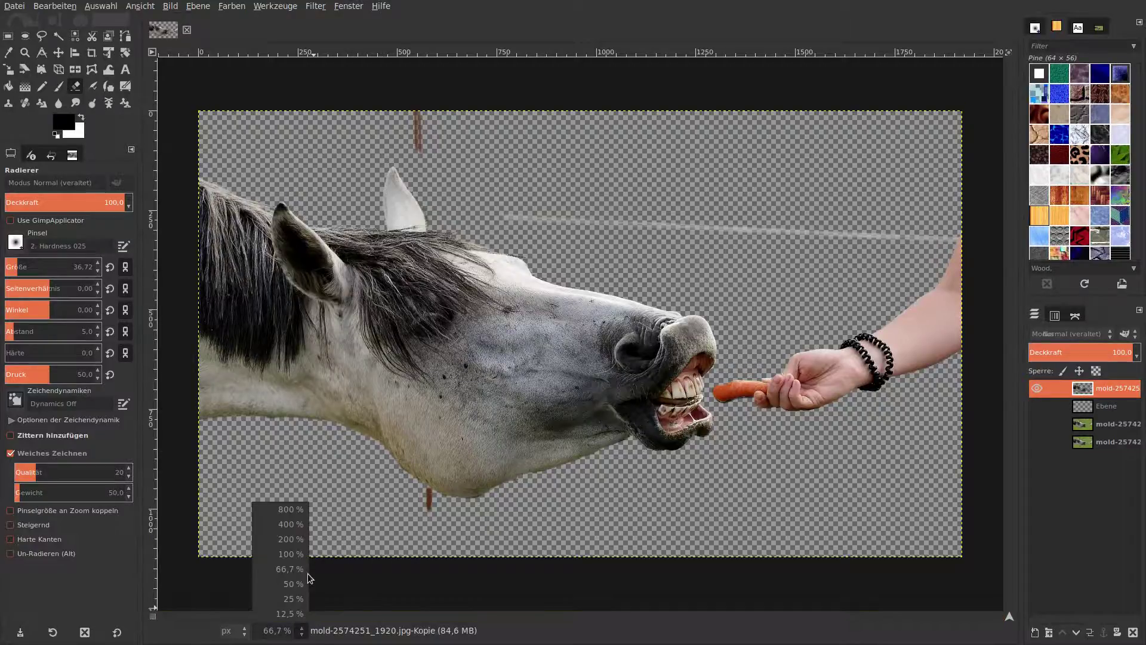
click(296, 536)
scroll(395, 512, down, 5)
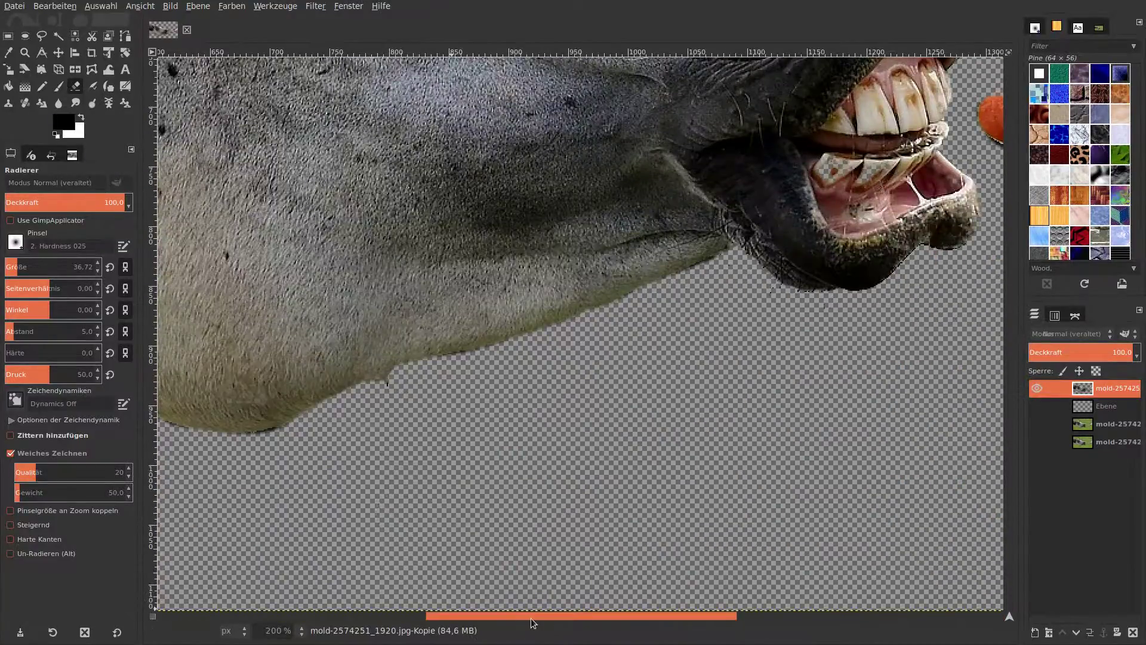
drag(531, 618, 407, 571)
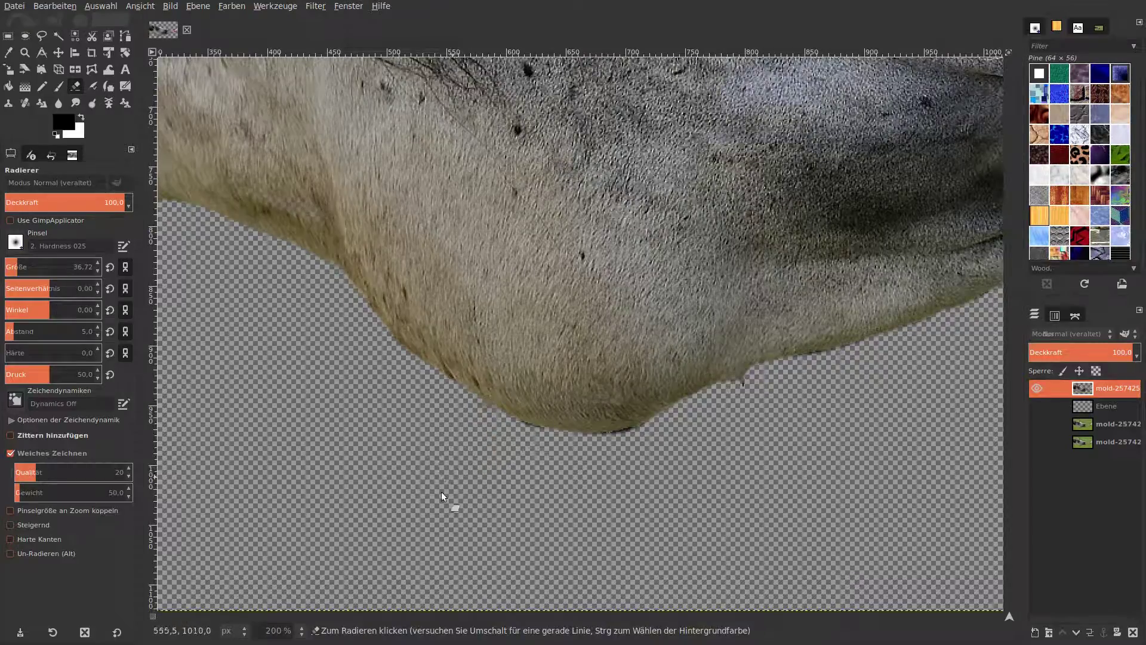
click(301, 631)
click(300, 582)
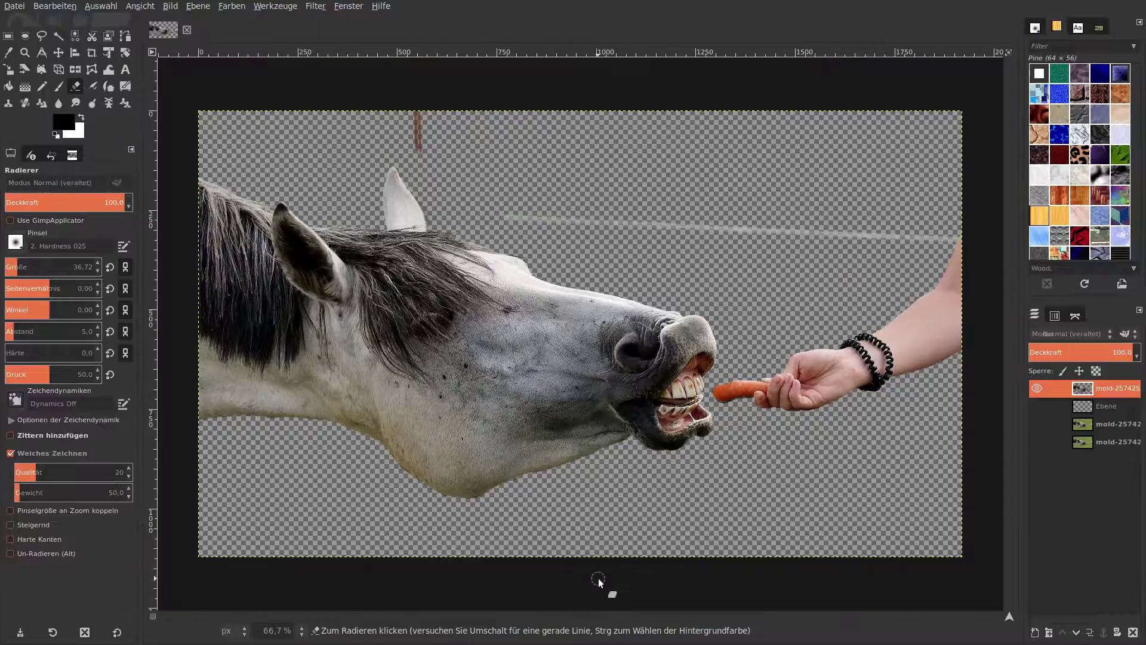
drag(16, 267, 35, 267)
drag(578, 222, 858, 229)
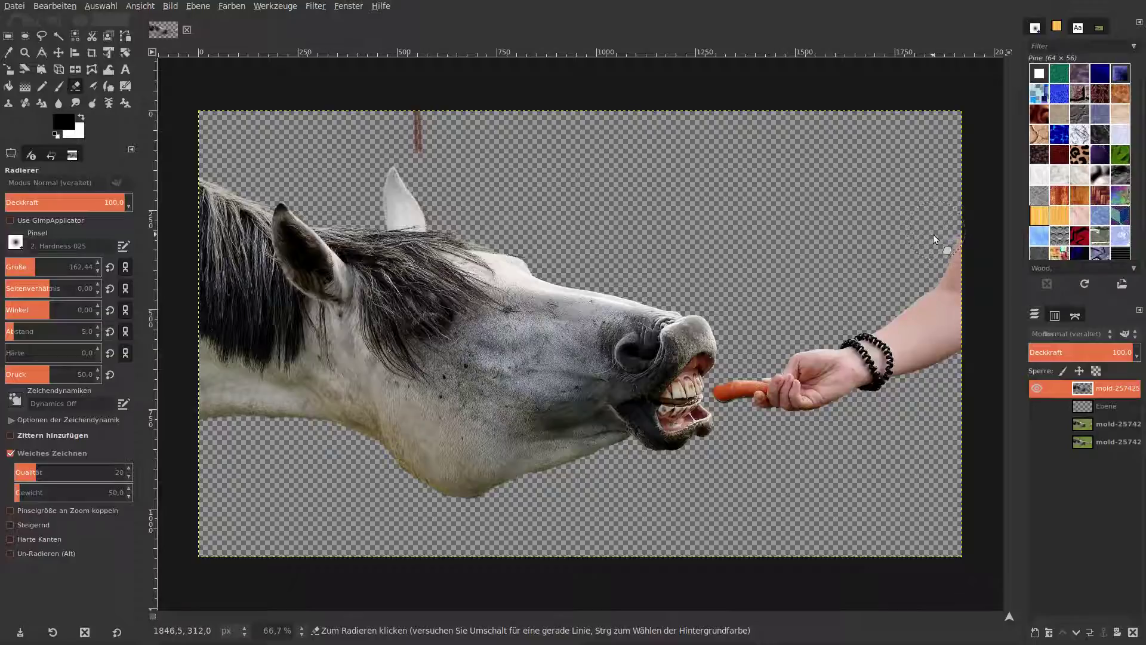
drag(419, 121, 418, 138)
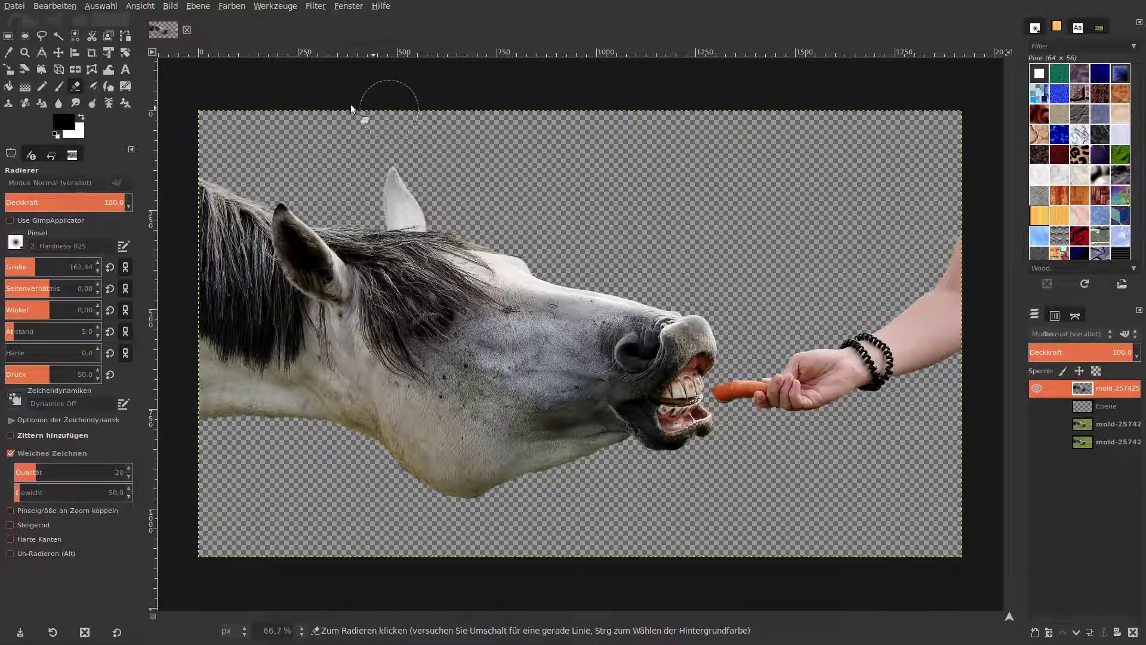
- Show layer Ebene and return the photo copy below it to 100% opacity
click(1084, 409)
click(1038, 409)
click(1095, 424)
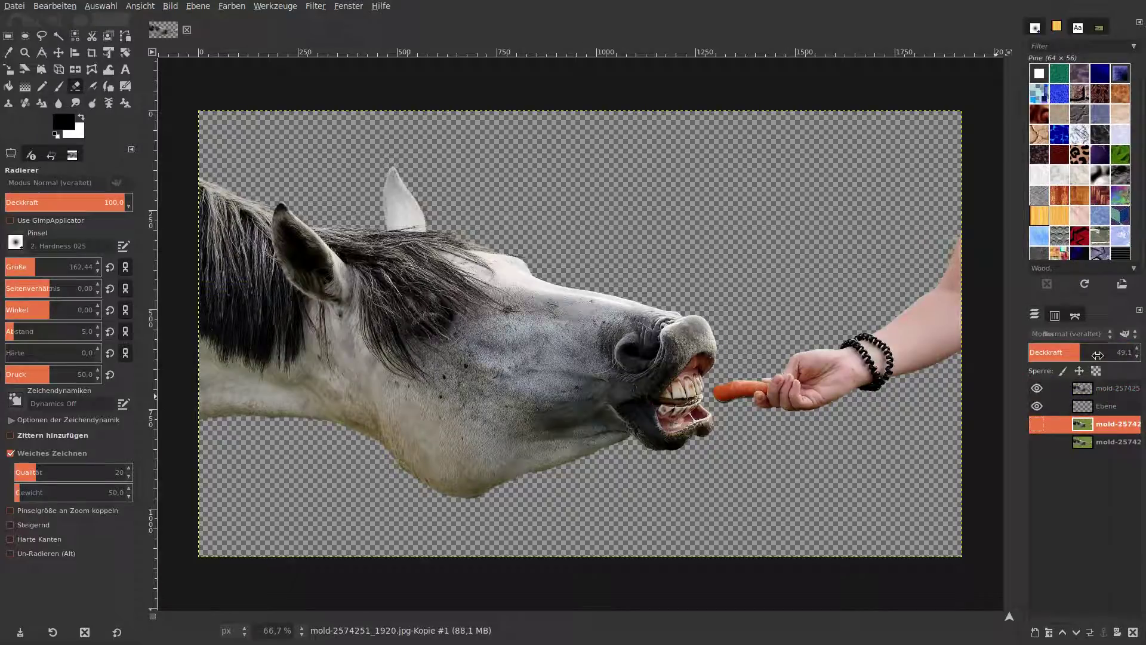
drag(1094, 352, 1141, 352)
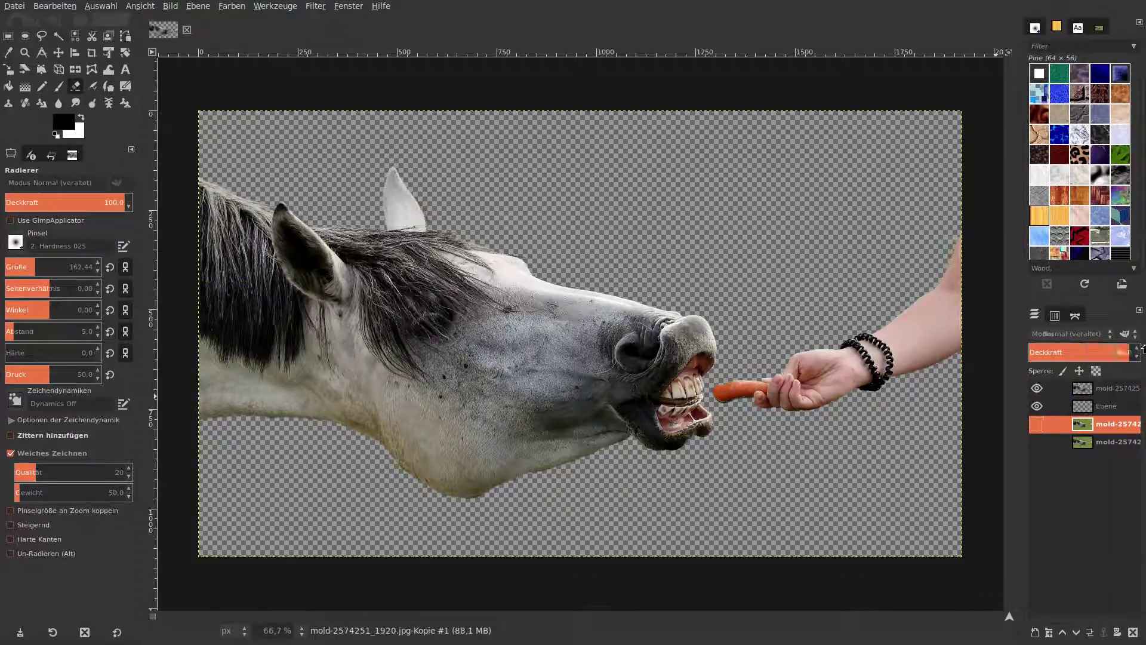
click(1082, 412)
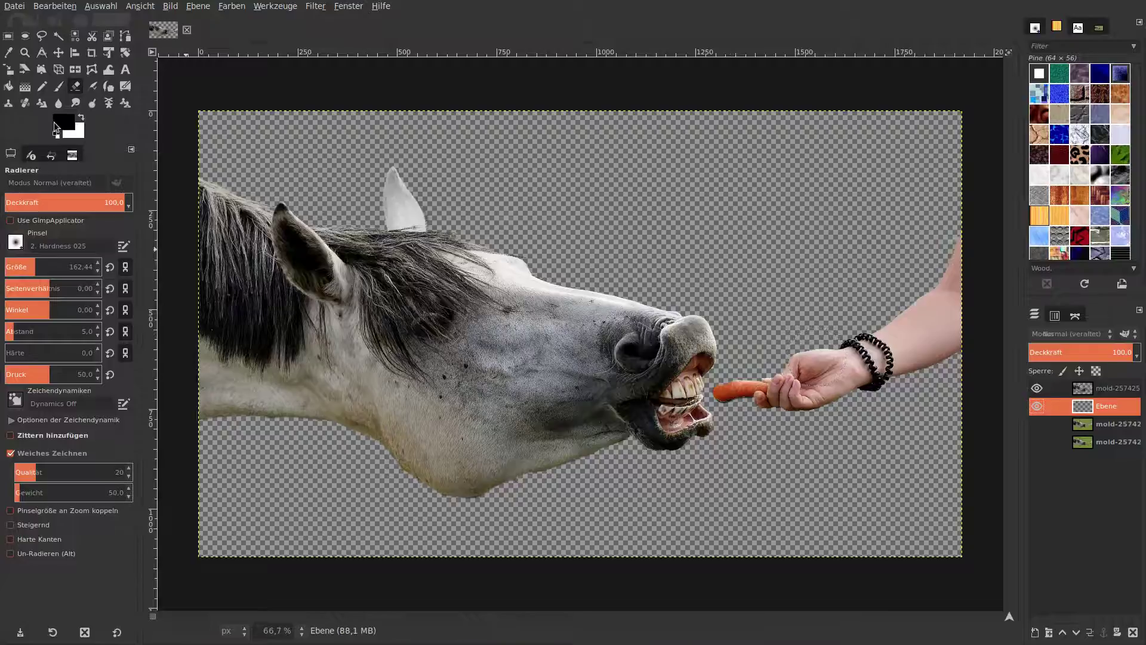
- Fill layer Ebene with green from recent colours, then reselect the top cut-out layer
click(55, 123)
click(175, 210)
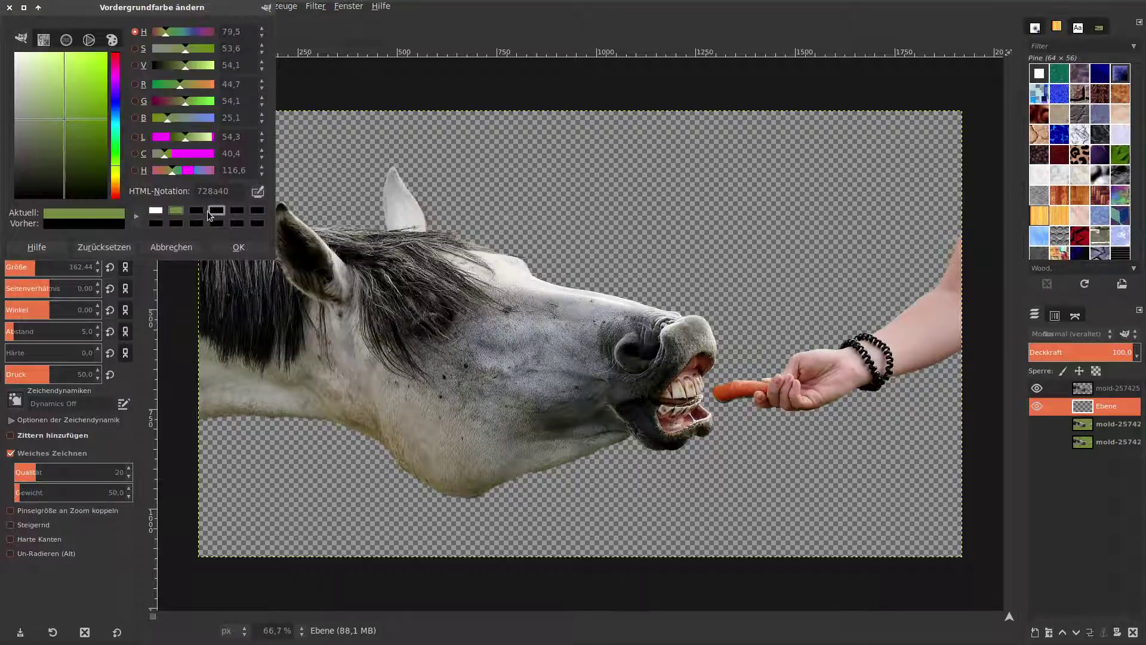
click(230, 247)
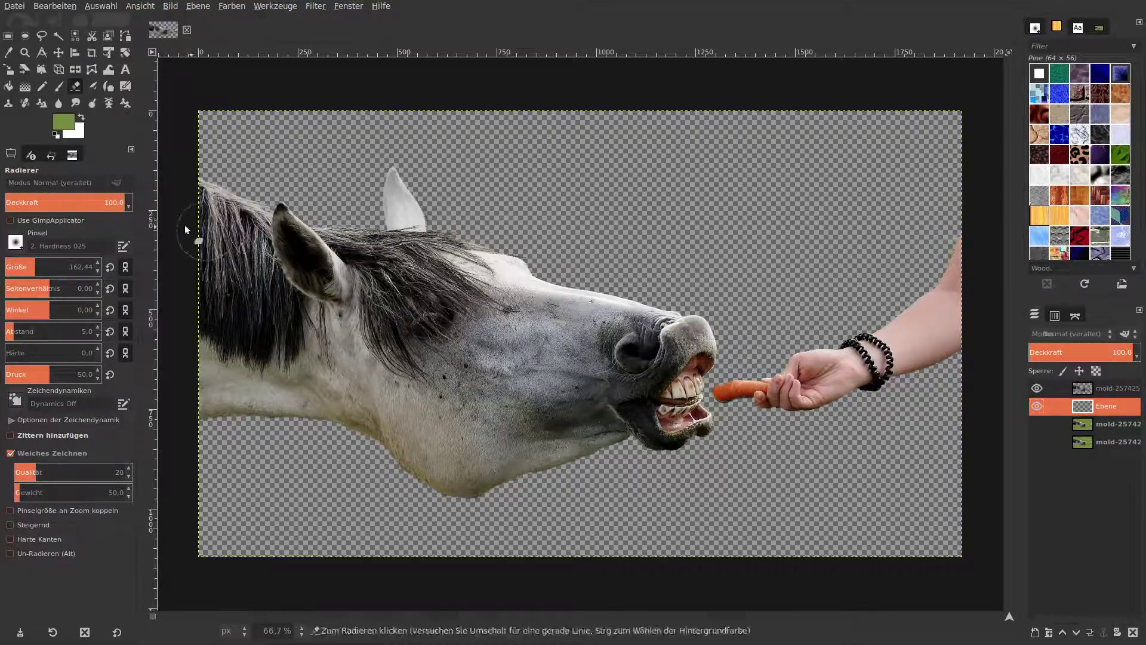
drag(64, 122, 582, 364)
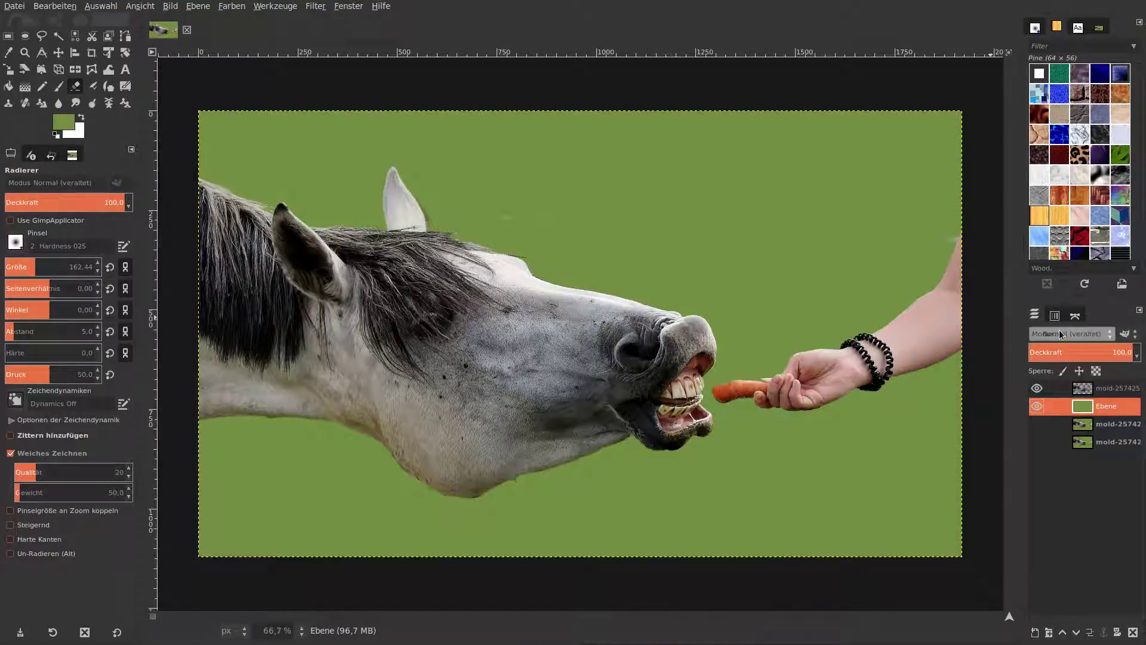
click(1084, 389)
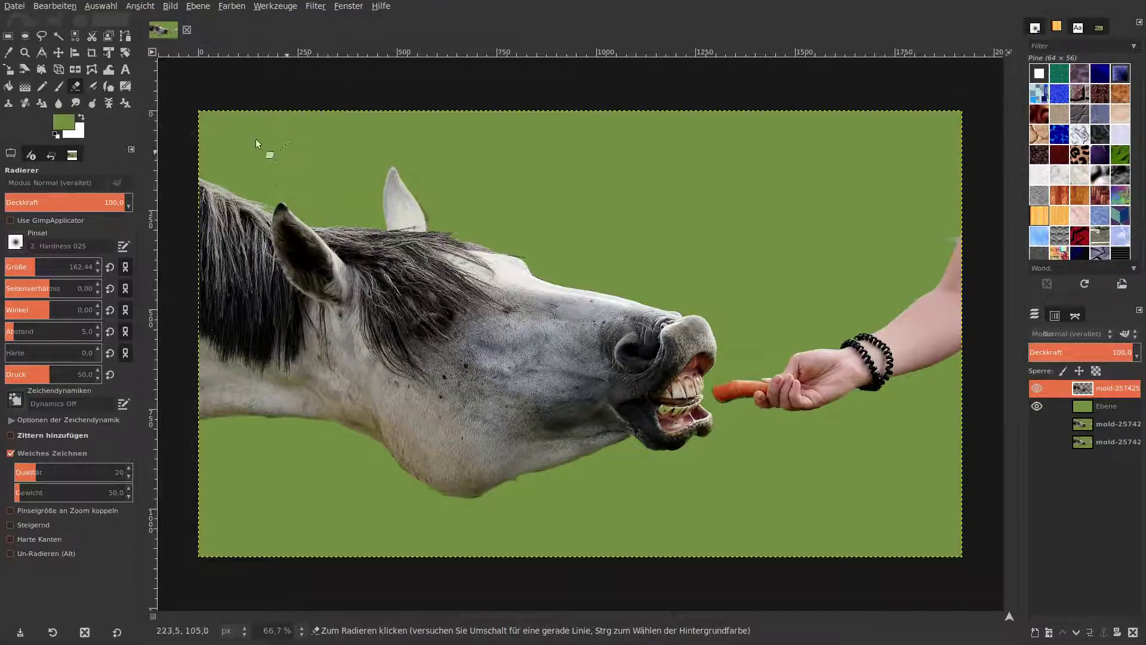
- At 400% zoom with a smaller eraser, remove the whitish streak beside the arm
click(297, 630)
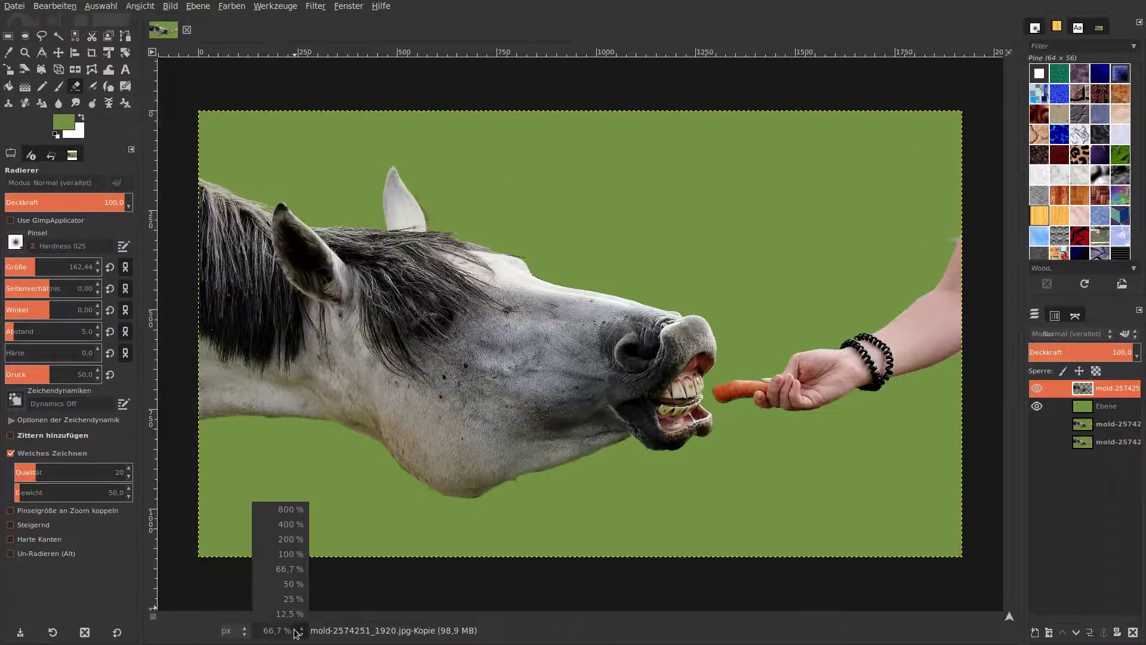
click(290, 524)
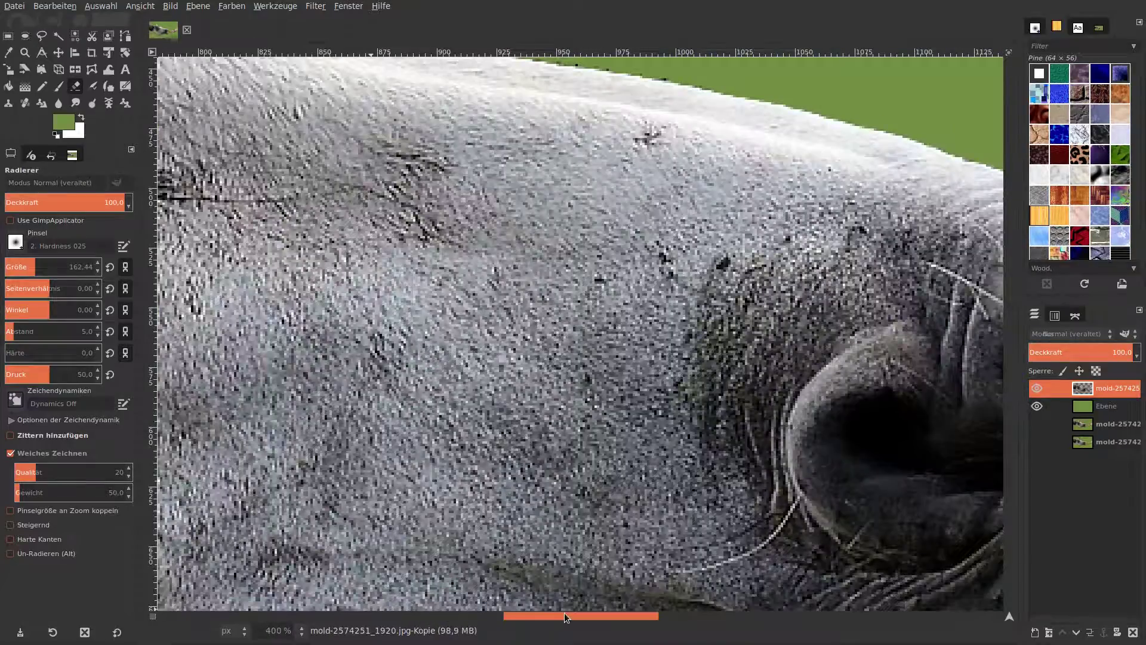
drag(564, 613, 872, 574)
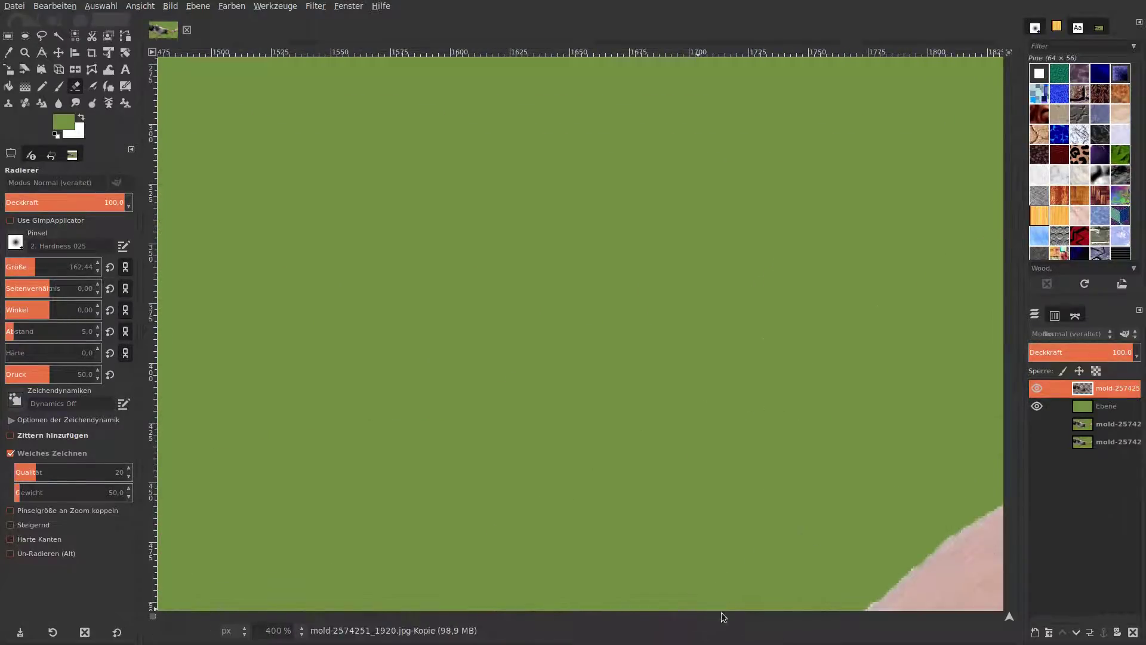
drag(854, 623, 899, 621)
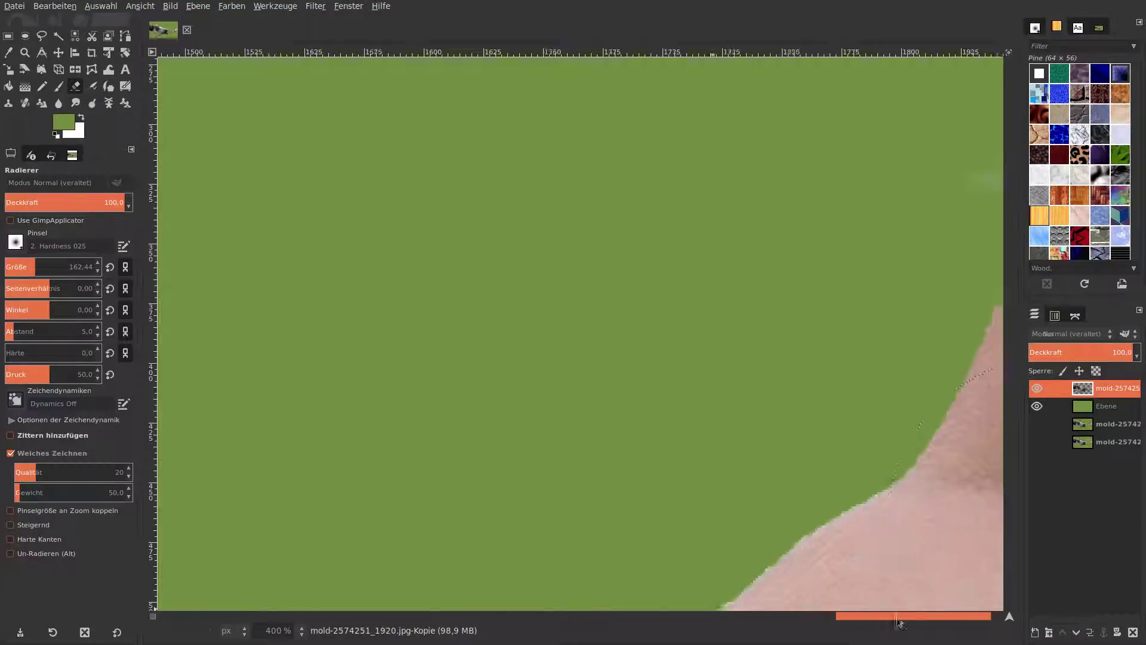
drag(16, 268, 11, 268)
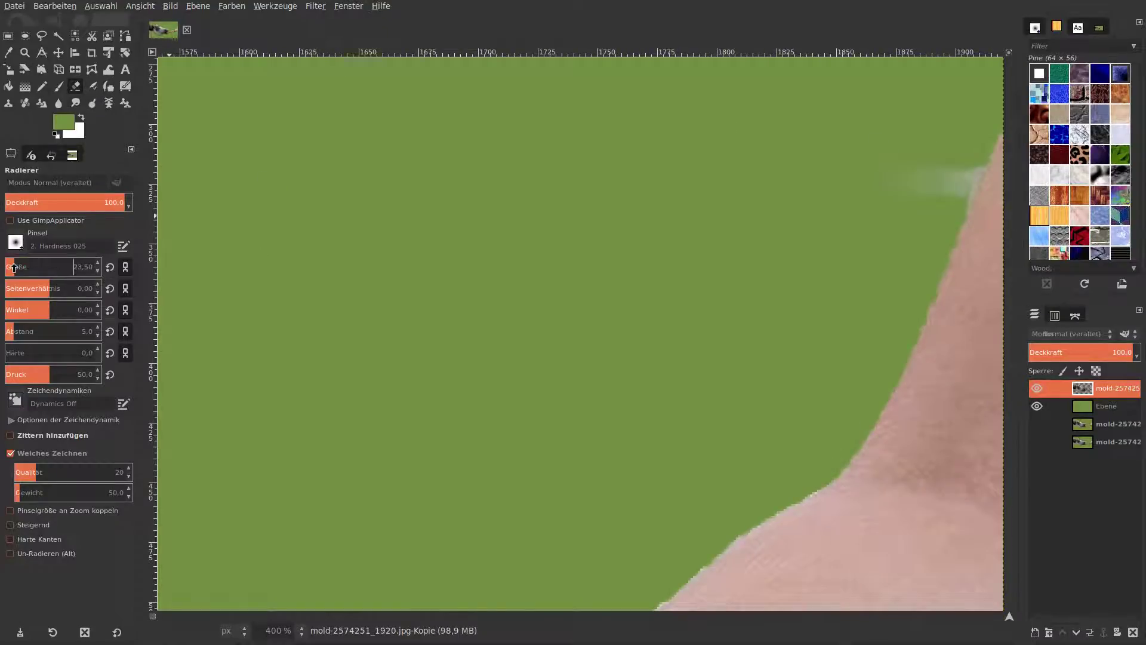
drag(923, 182, 958, 169)
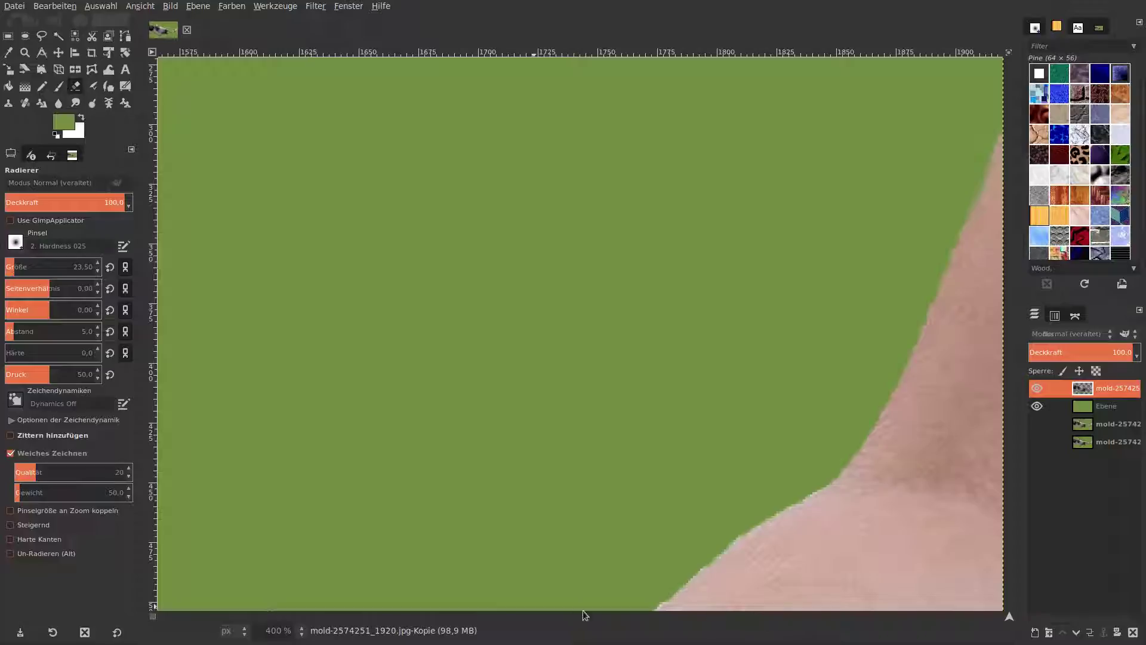
- Erase the faint streak near the ear, then zoom back out to view the whole image
drag(887, 610, 345, 610)
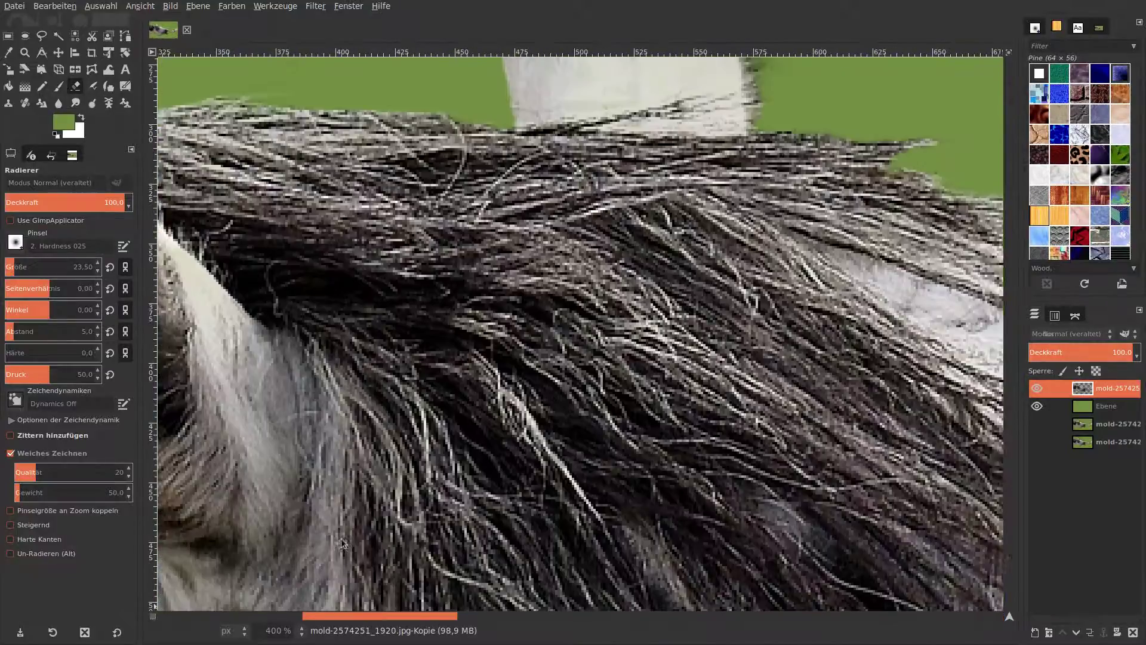
scroll(463, 471, up, 5)
scroll(463, 471, up, 5)
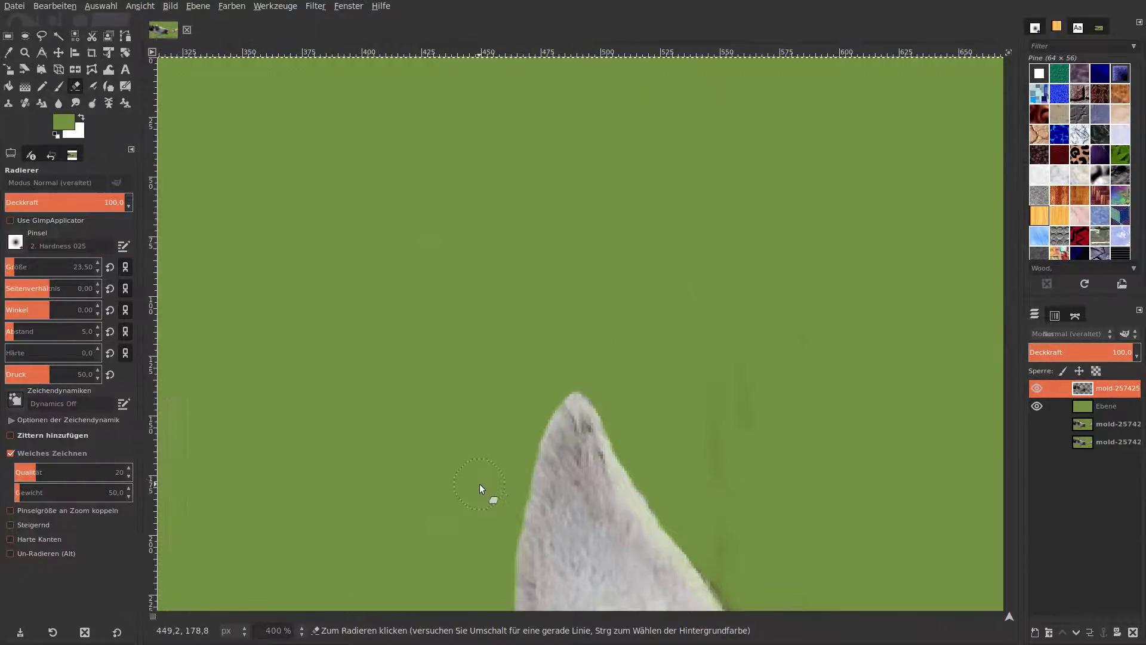
drag(697, 328, 736, 430)
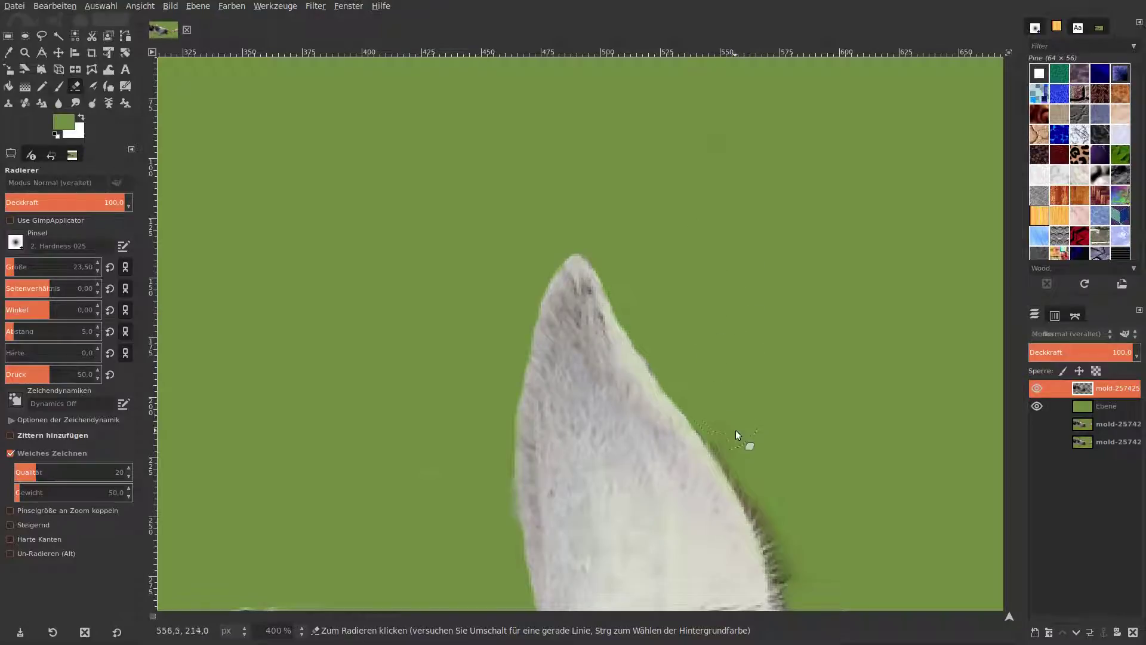
click(301, 630)
click(295, 540)
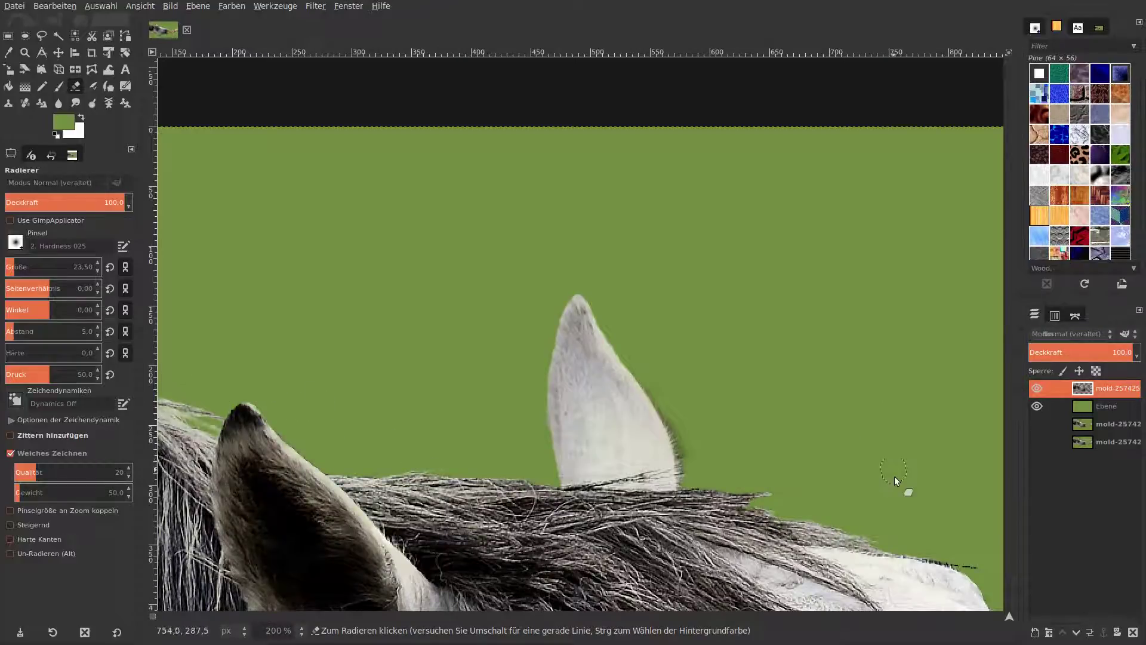
click(301, 630)
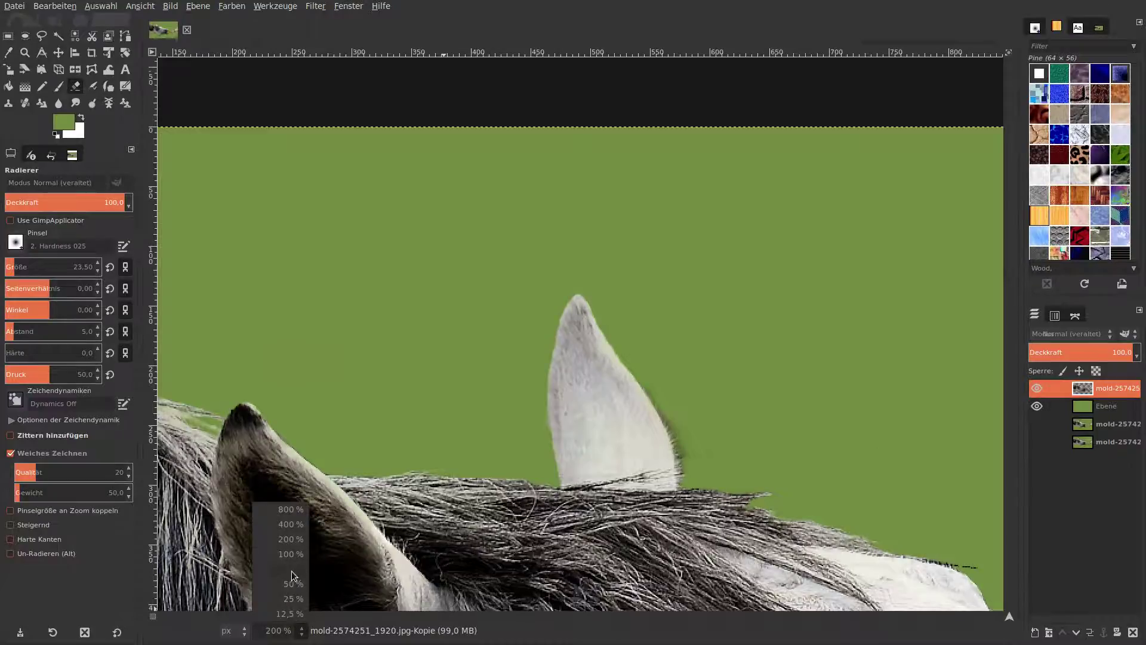
click(281, 564)
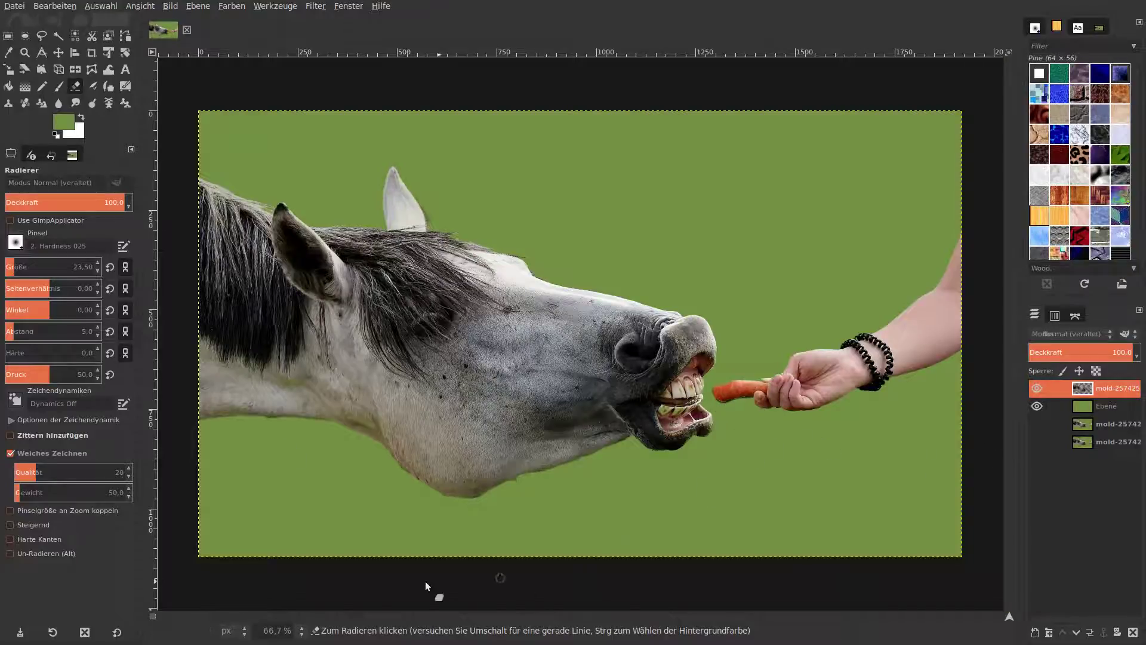
- Duplicate the green Ebene background layer
click(300, 631)
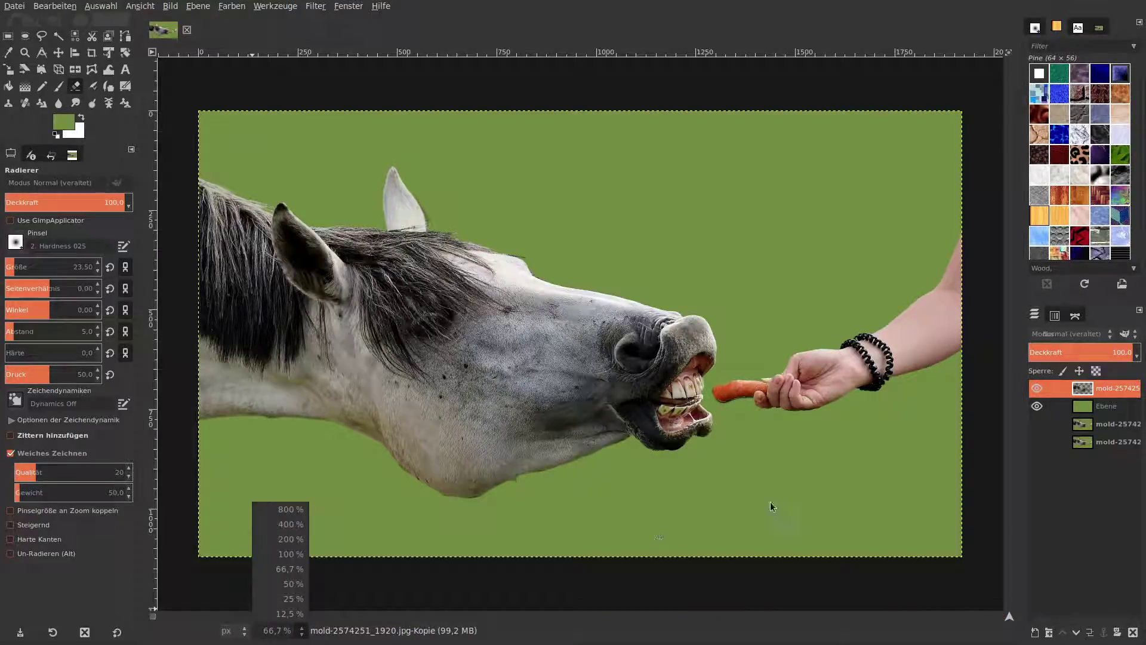
click(571, 588)
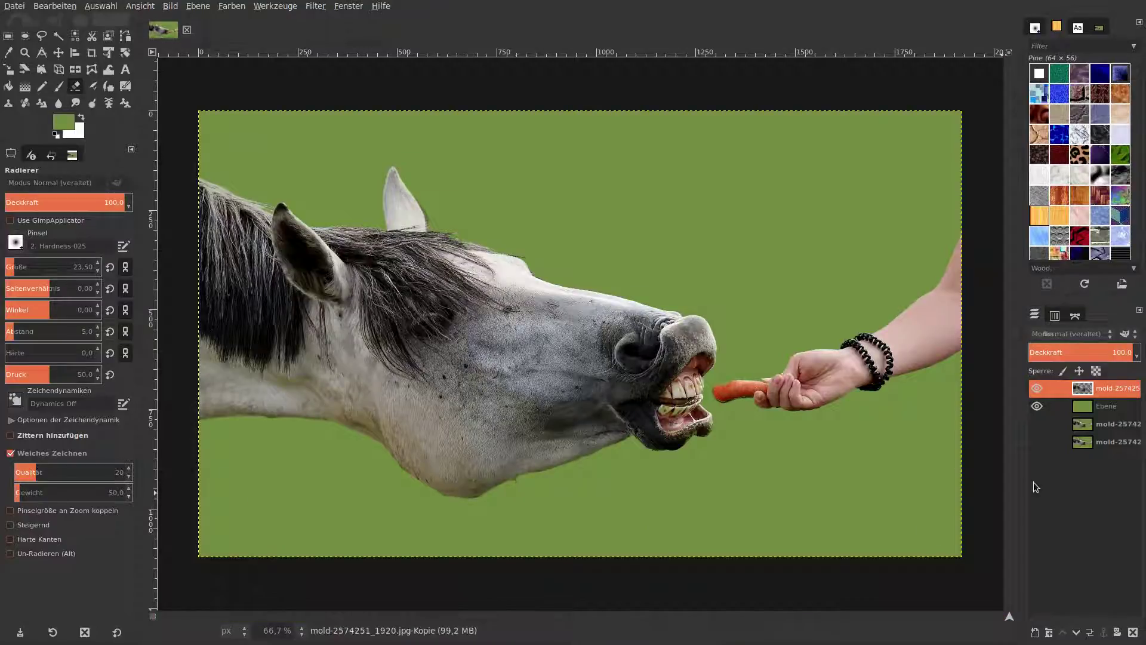
click(1101, 406)
click(1090, 632)
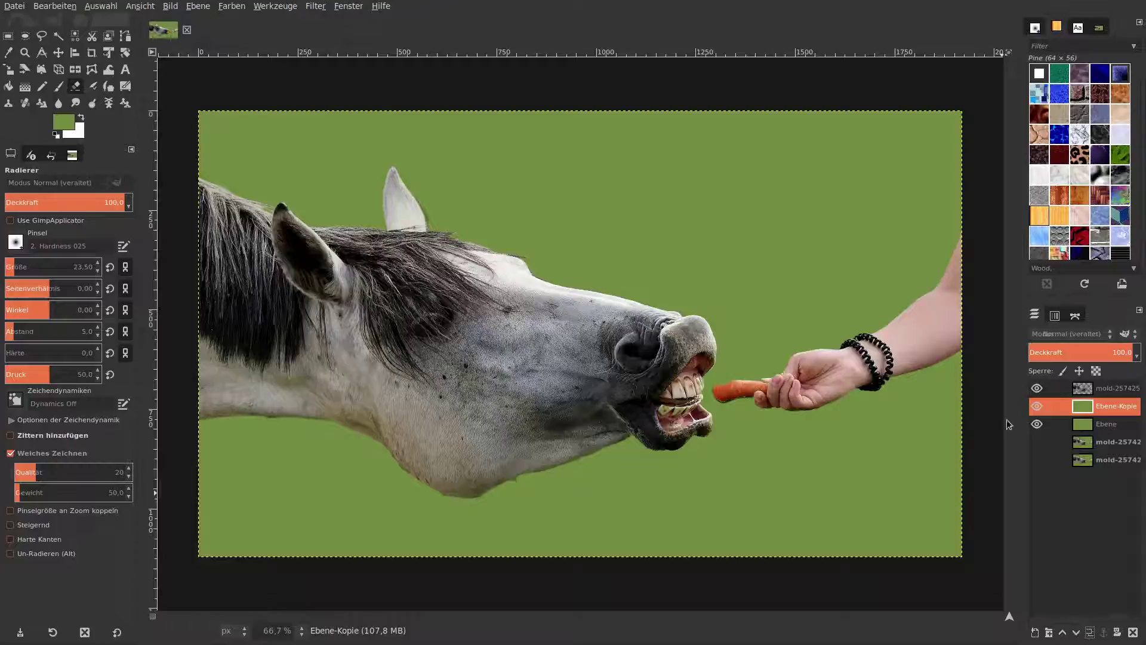
- Darken the duplicated layer to solid black using Farben > Kurven
click(231, 6)
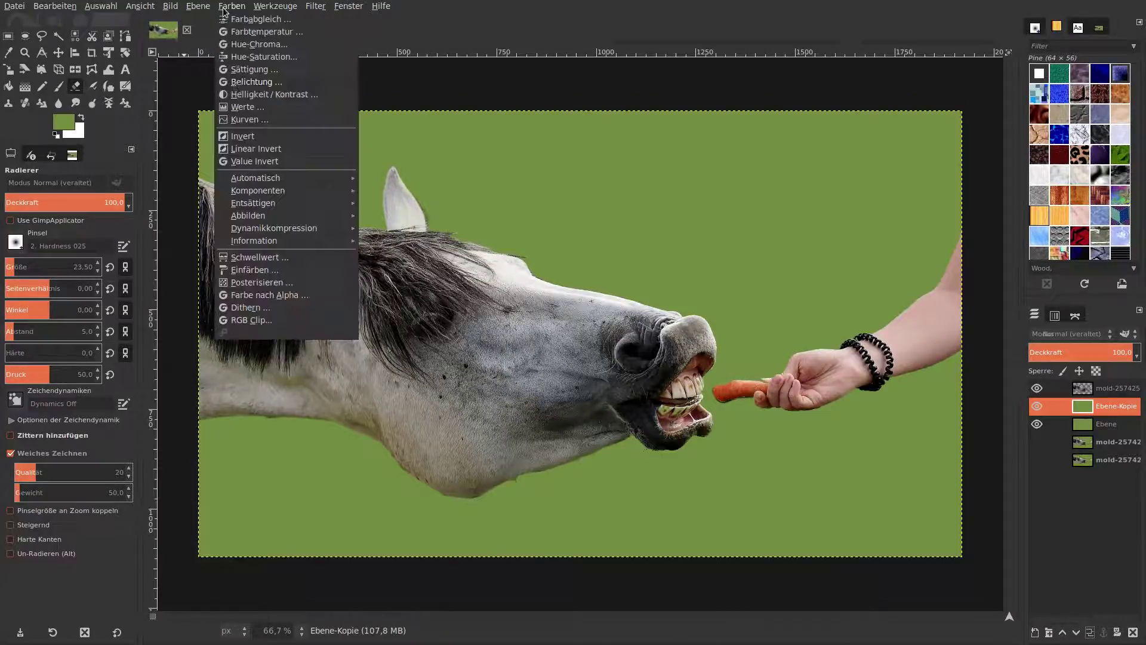
click(240, 120)
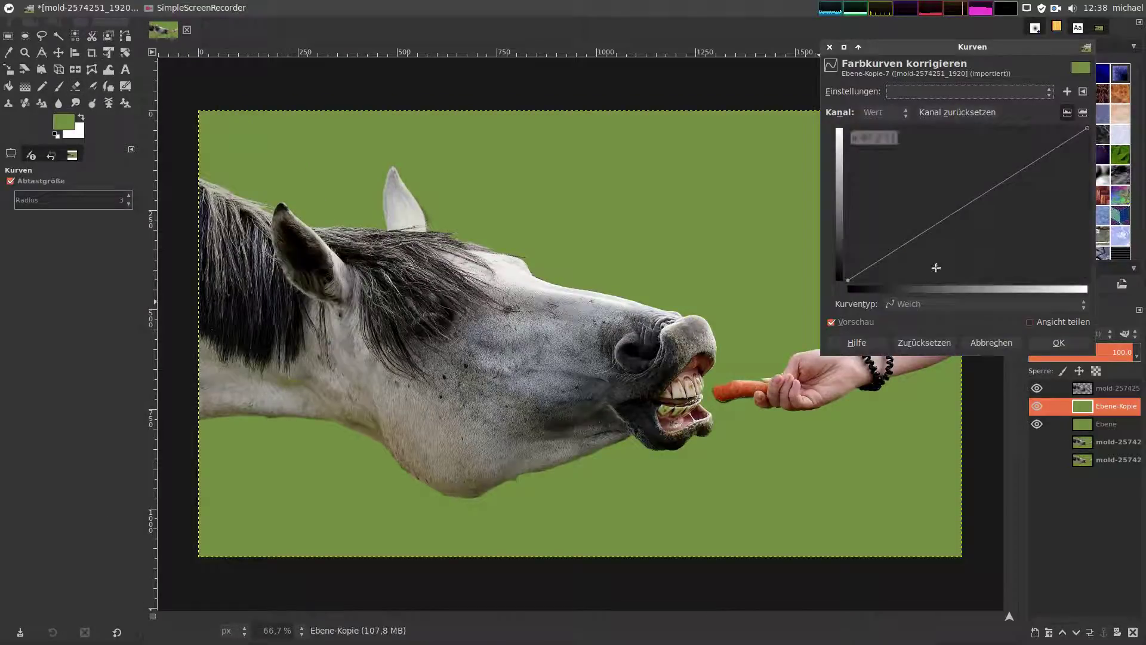
drag(946, 50, 808, 39)
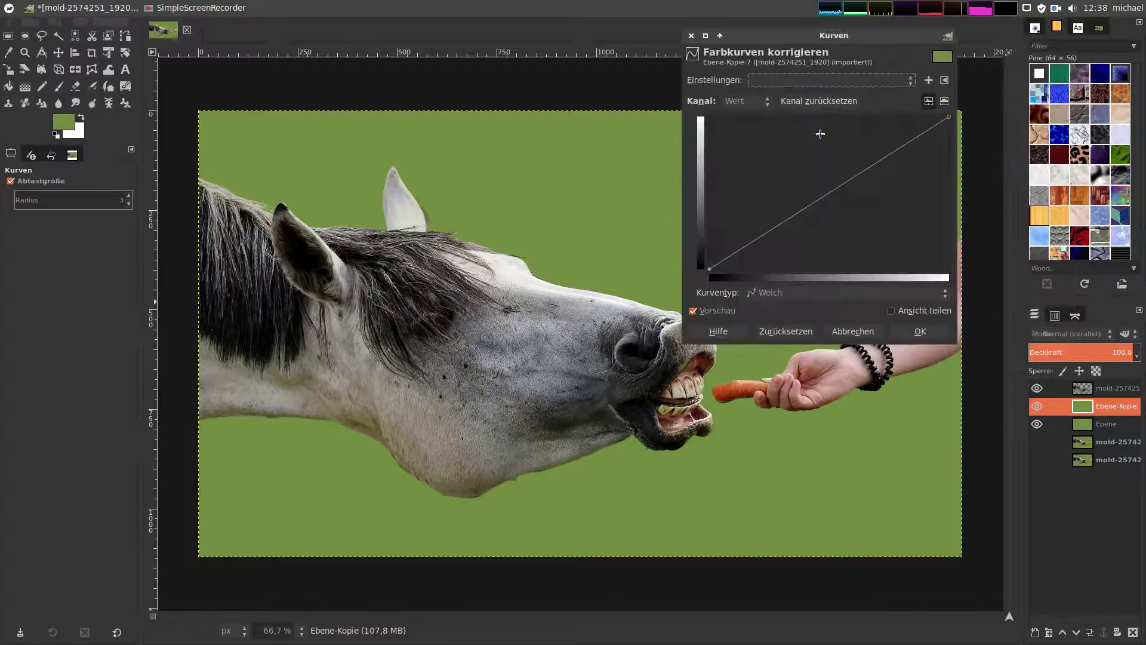
drag(801, 211, 861, 262)
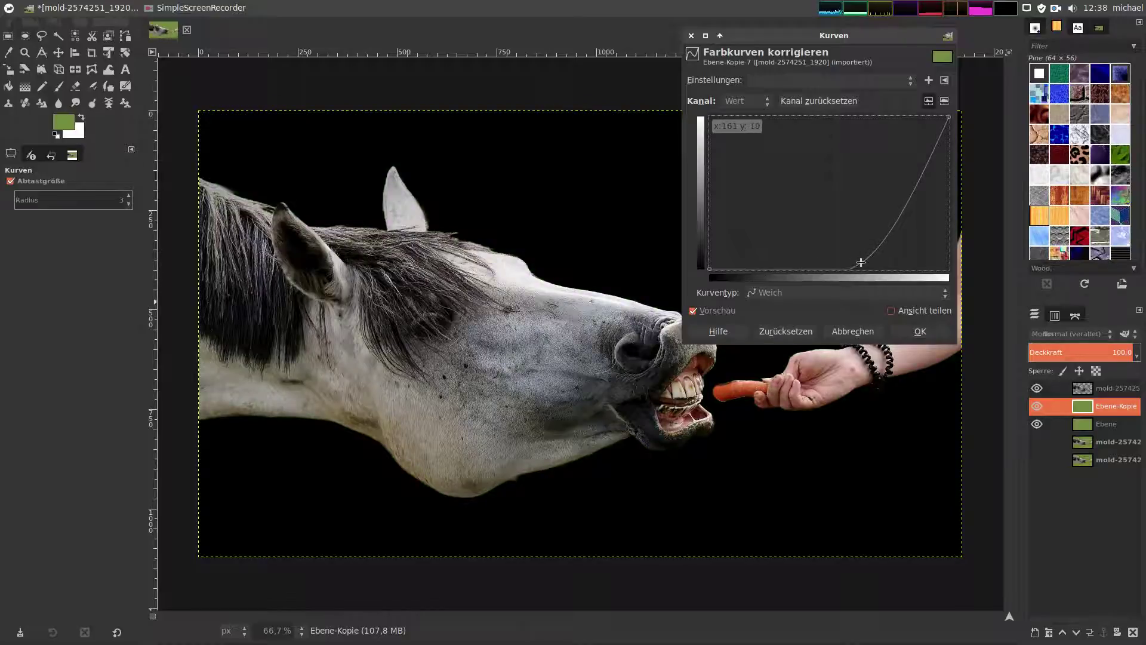
mouse_move(839, 38)
mouse_down()
mouse_move(939, 441)
mouse_move(303, 94)
mouse_up()
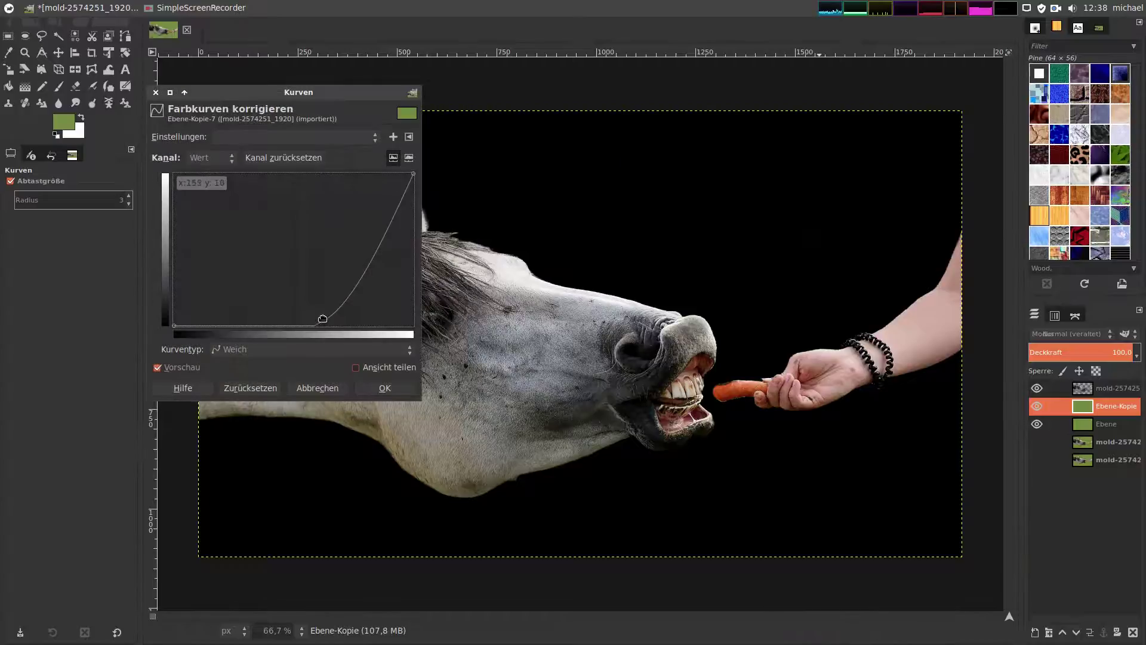
drag(336, 325, 354, 327)
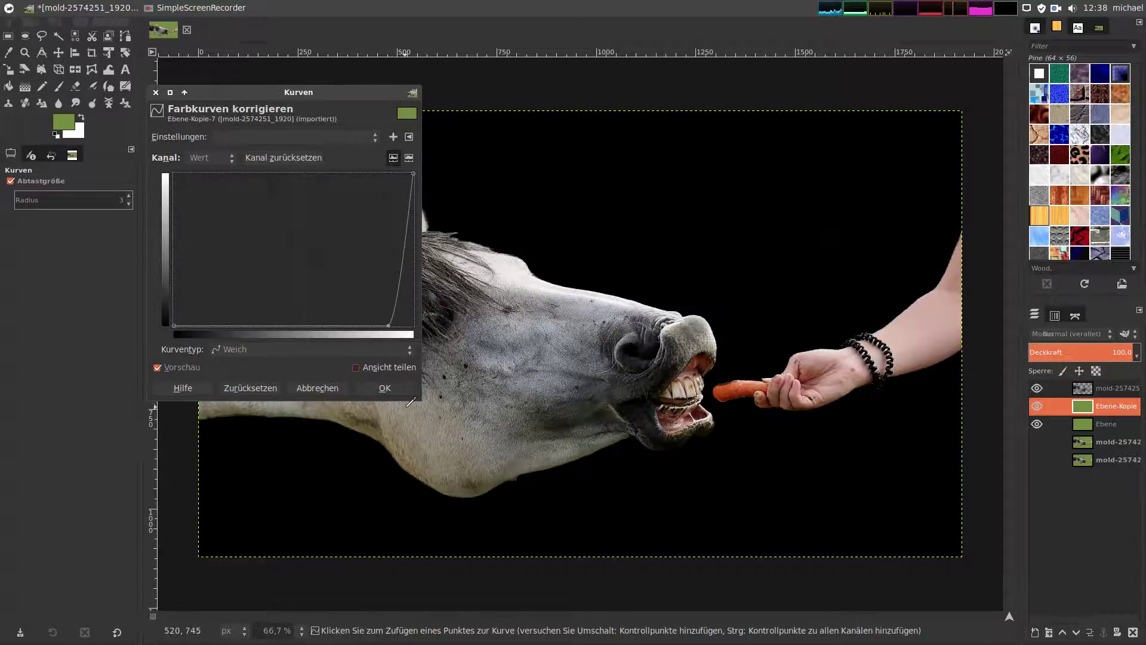
click(399, 385)
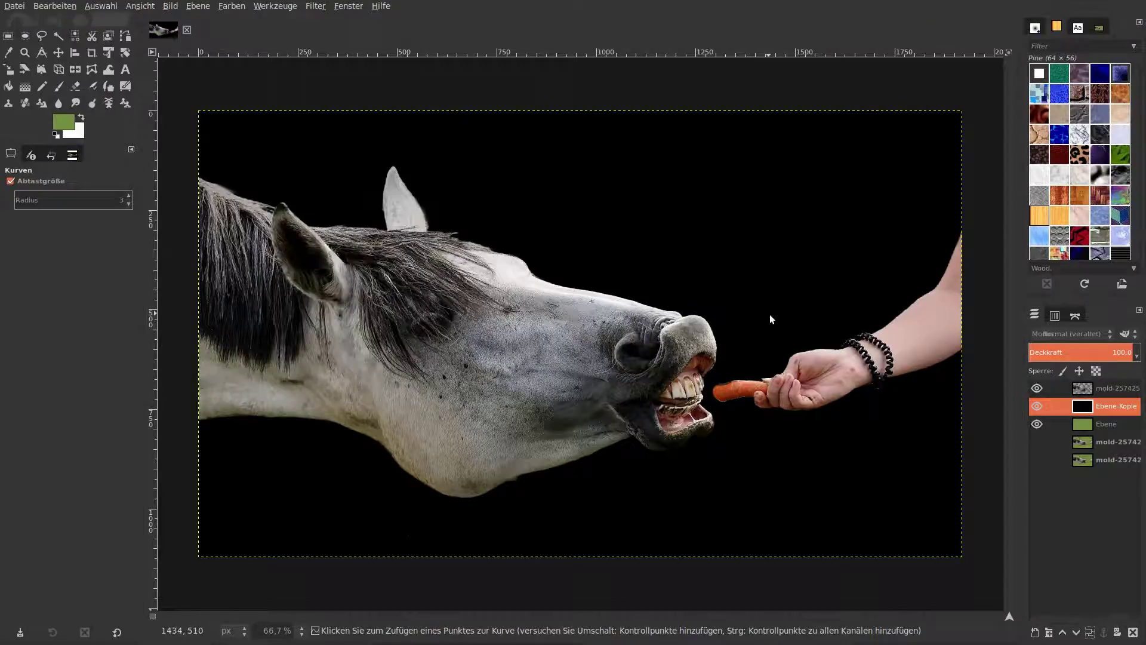
- At 100% zoom, restore an erased spot near the hand on the mold layer with Eraser Un-Radieren
click(1078, 390)
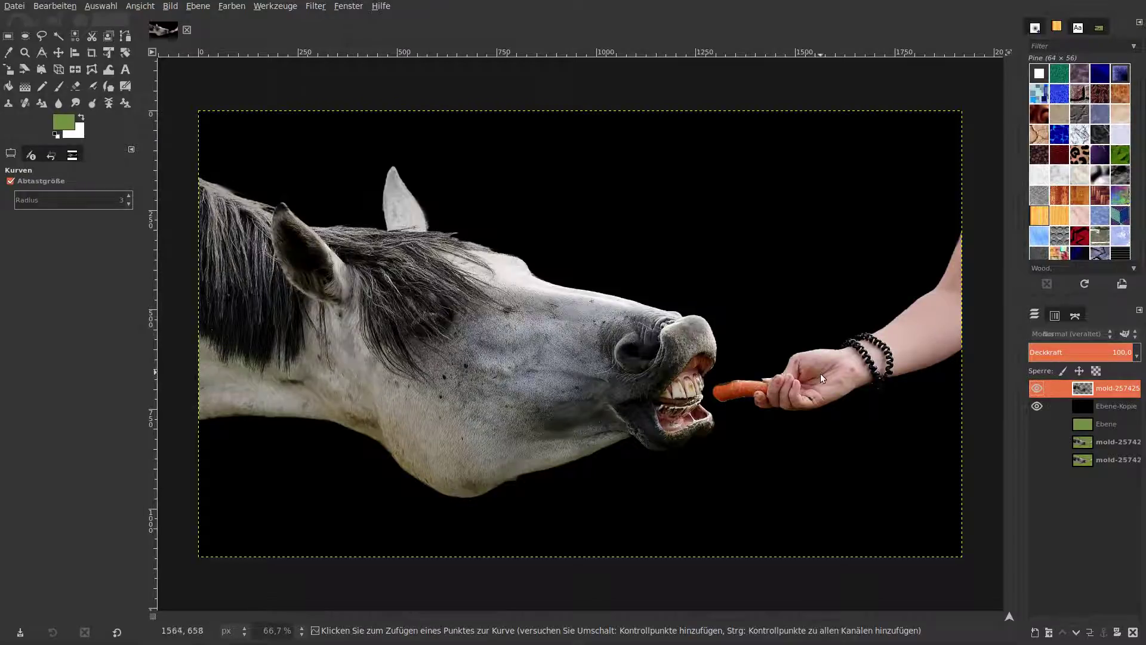
click(301, 630)
click(293, 558)
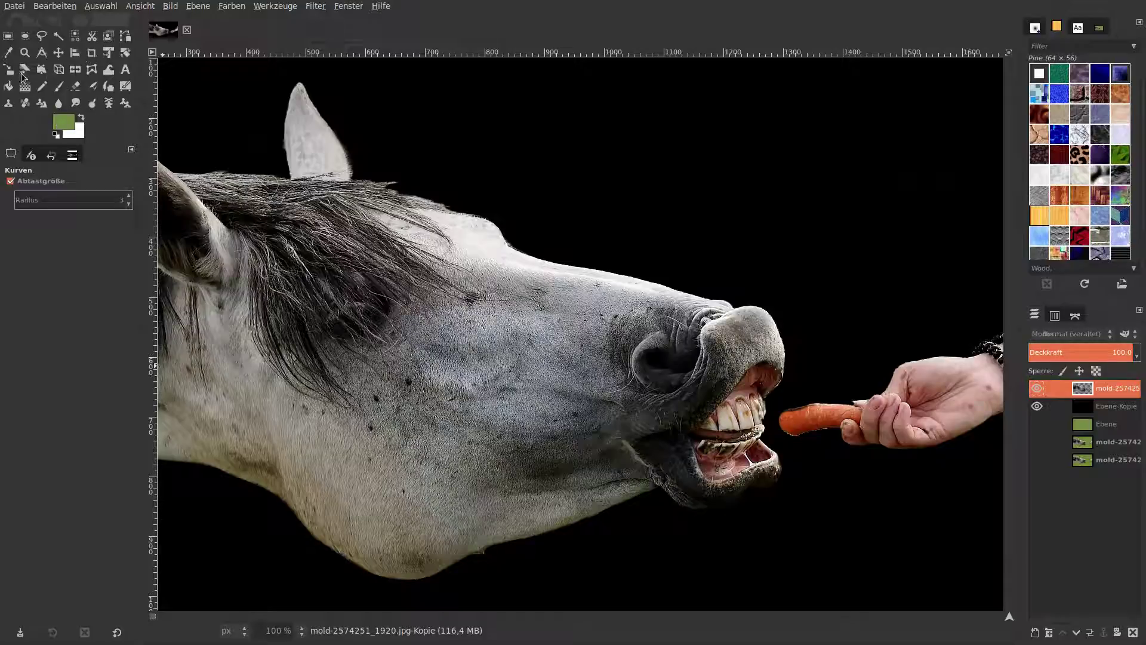
click(76, 87)
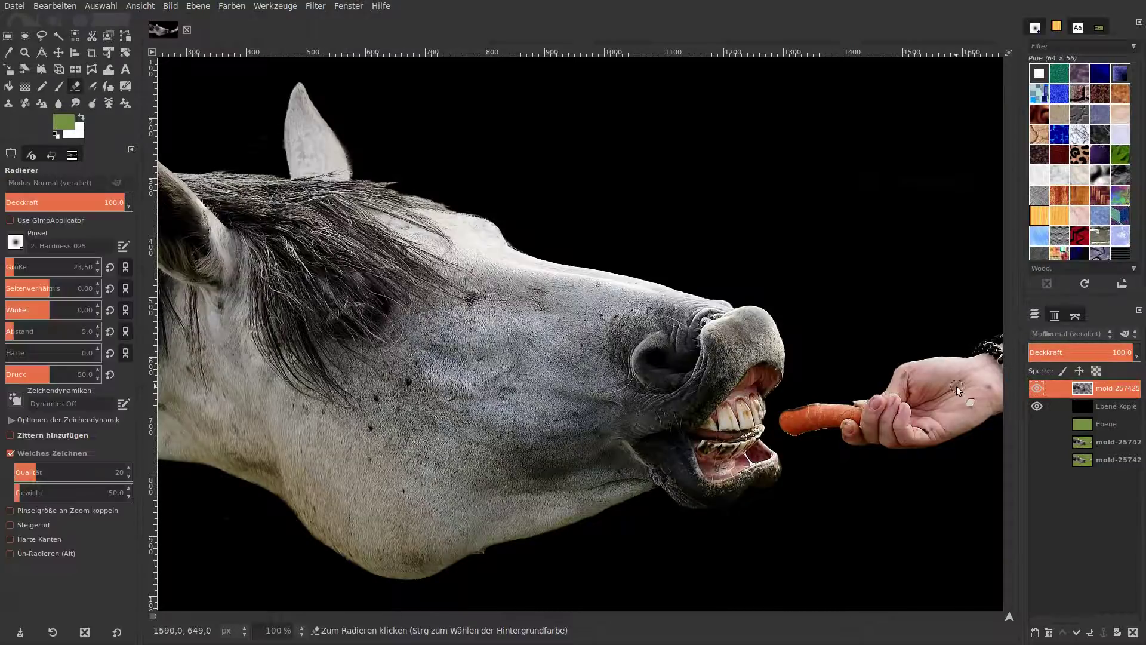
click(36, 554)
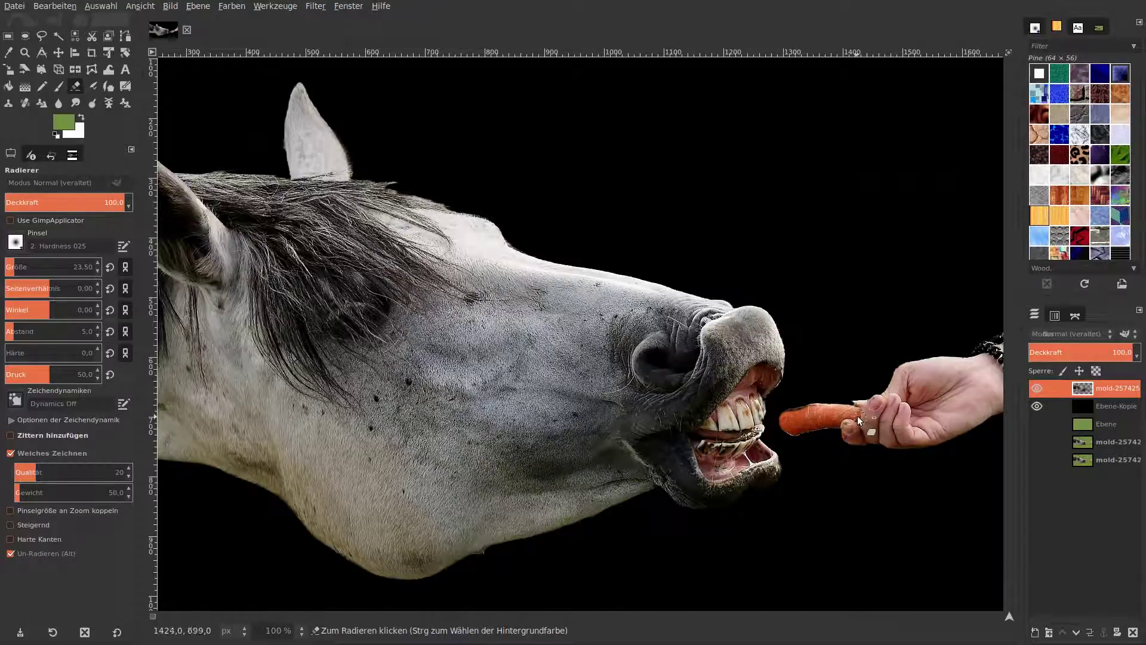
click(928, 421)
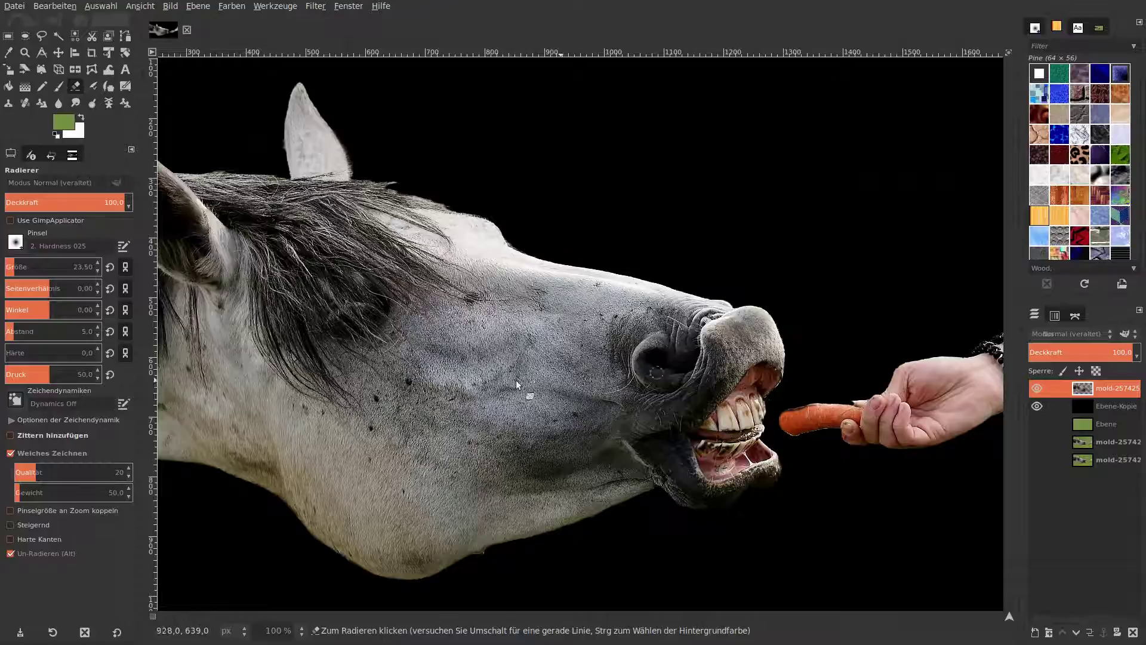
click(301, 630)
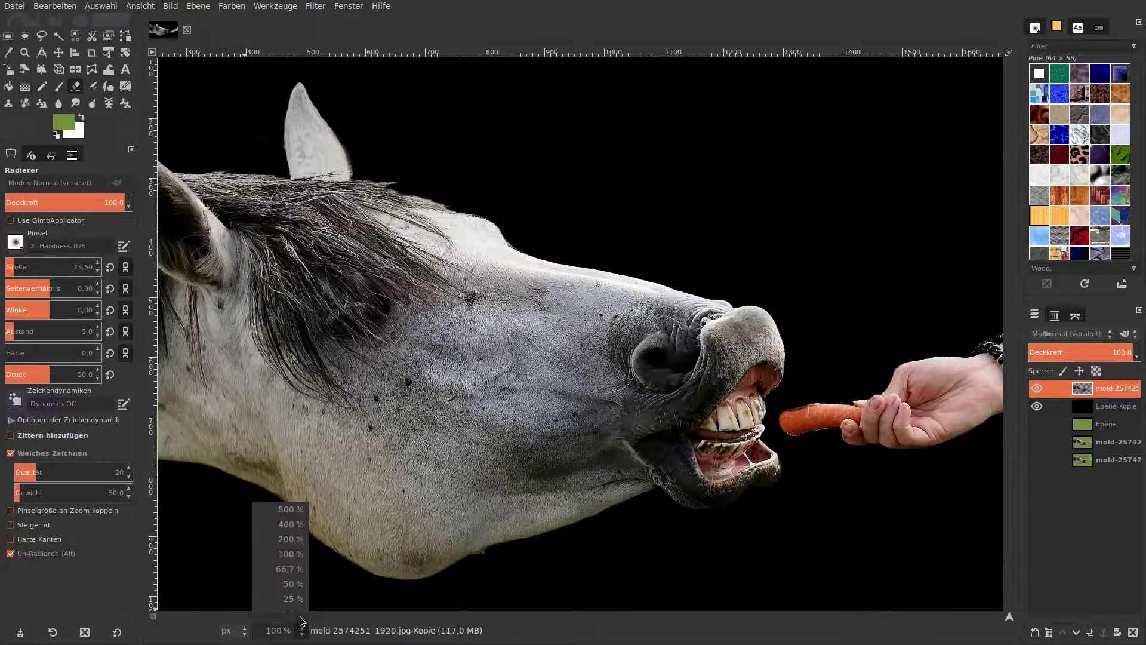
click(284, 571)
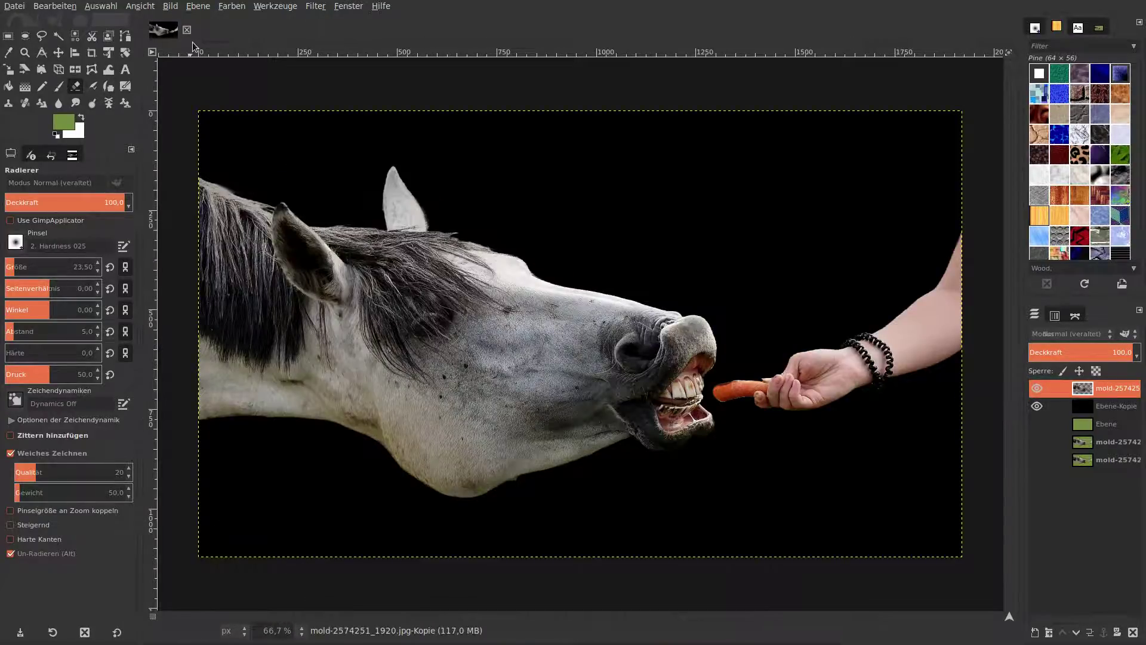
- Darken the mold layer's midtones with a downward-bowed Kurven value curve
click(232, 6)
click(263, 123)
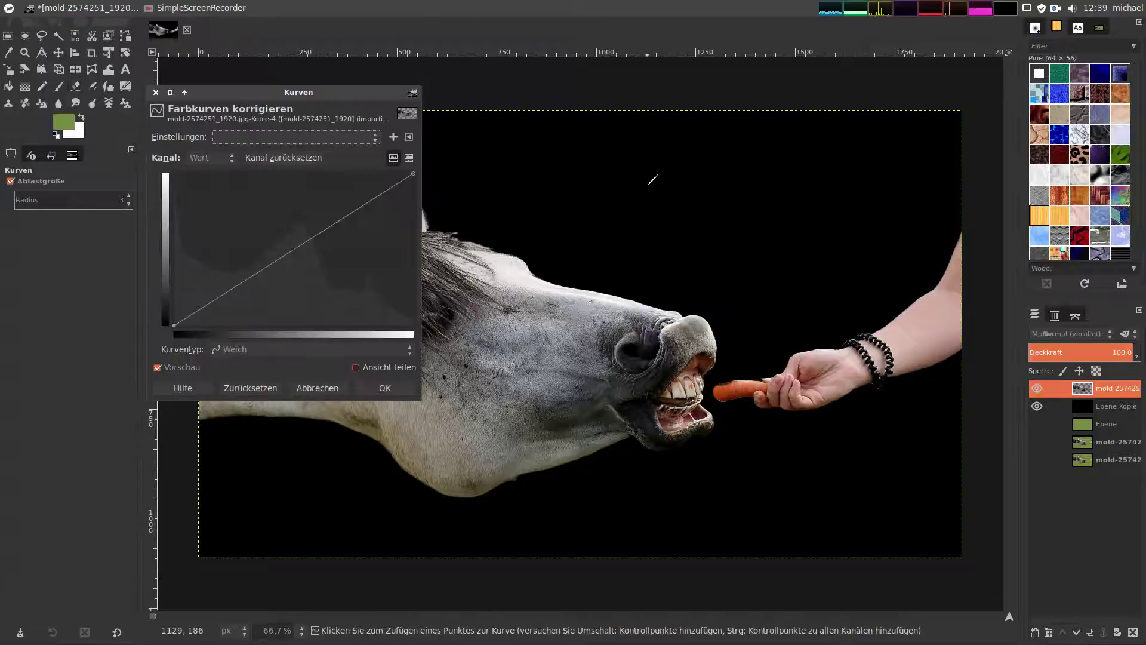
drag(305, 98, 927, 77)
drag(910, 232, 935, 255)
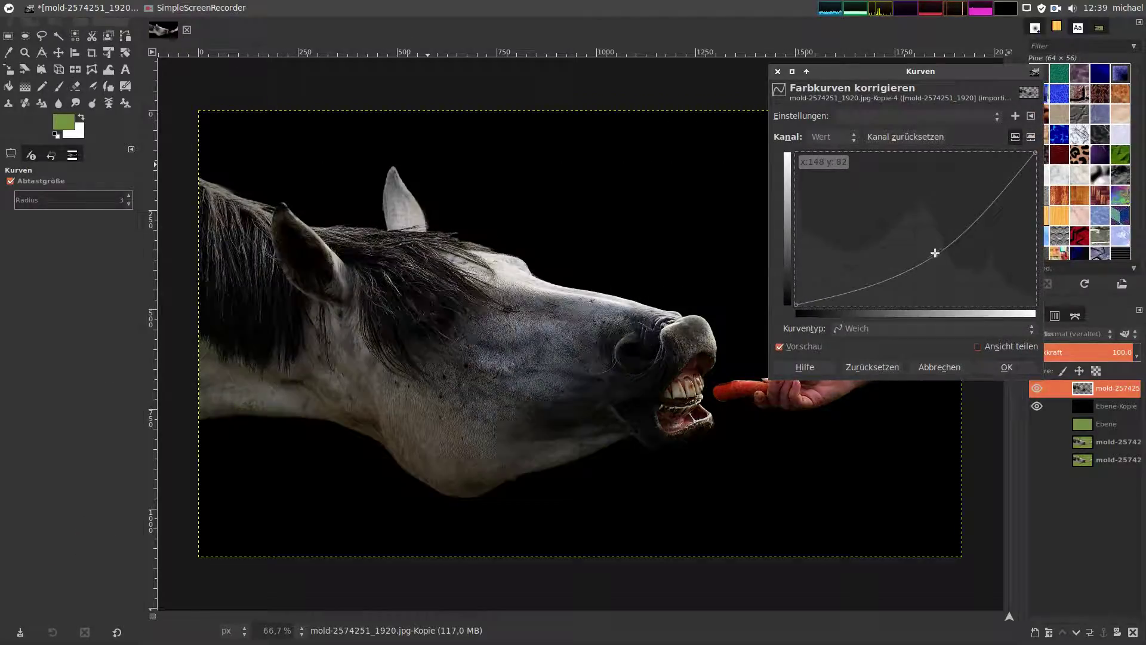
mouse_move(925, 71)
mouse_down()
mouse_move(1003, 97)
mouse_move(145, 110)
mouse_up()
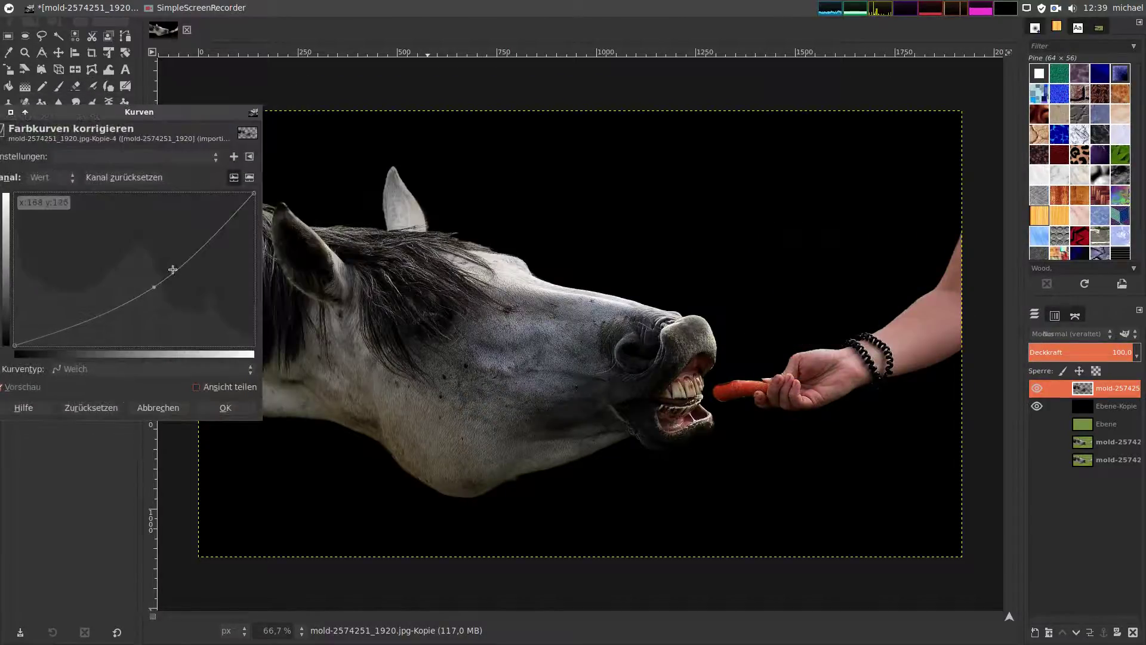
drag(186, 254, 186, 249)
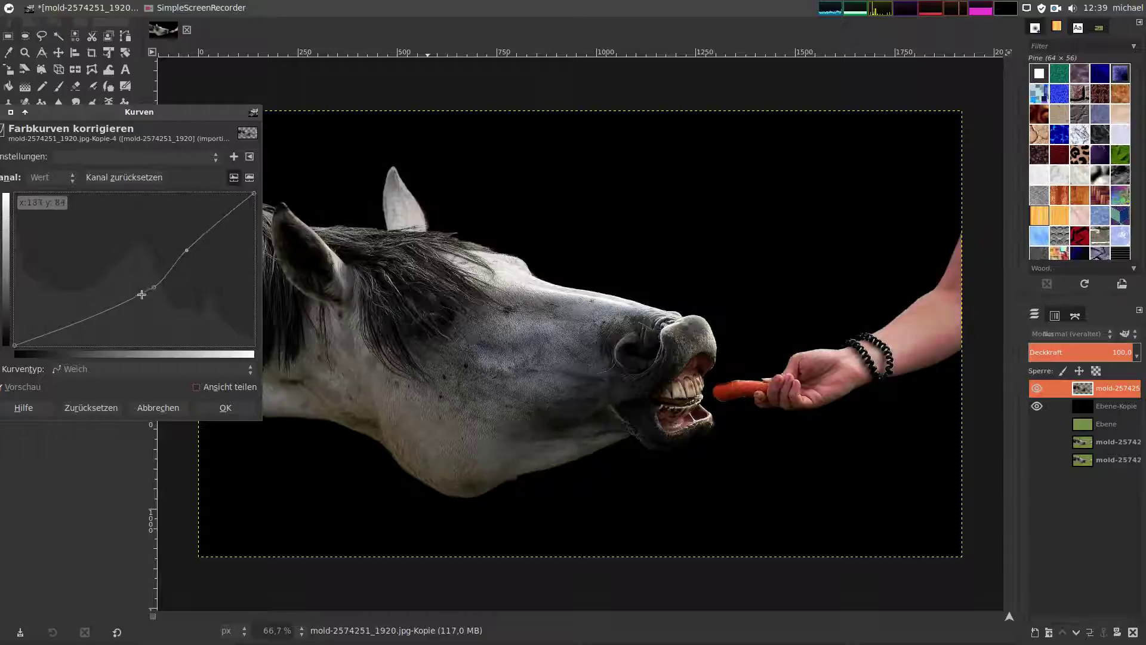
click(91, 407)
drag(115, 282, 149, 293)
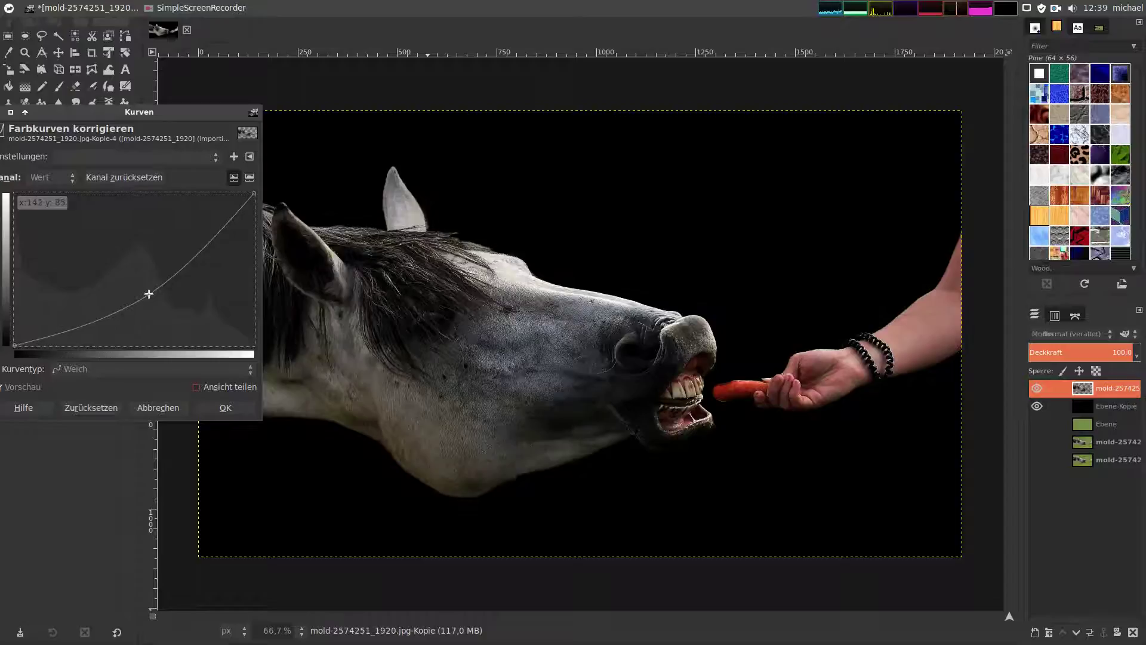
click(226, 408)
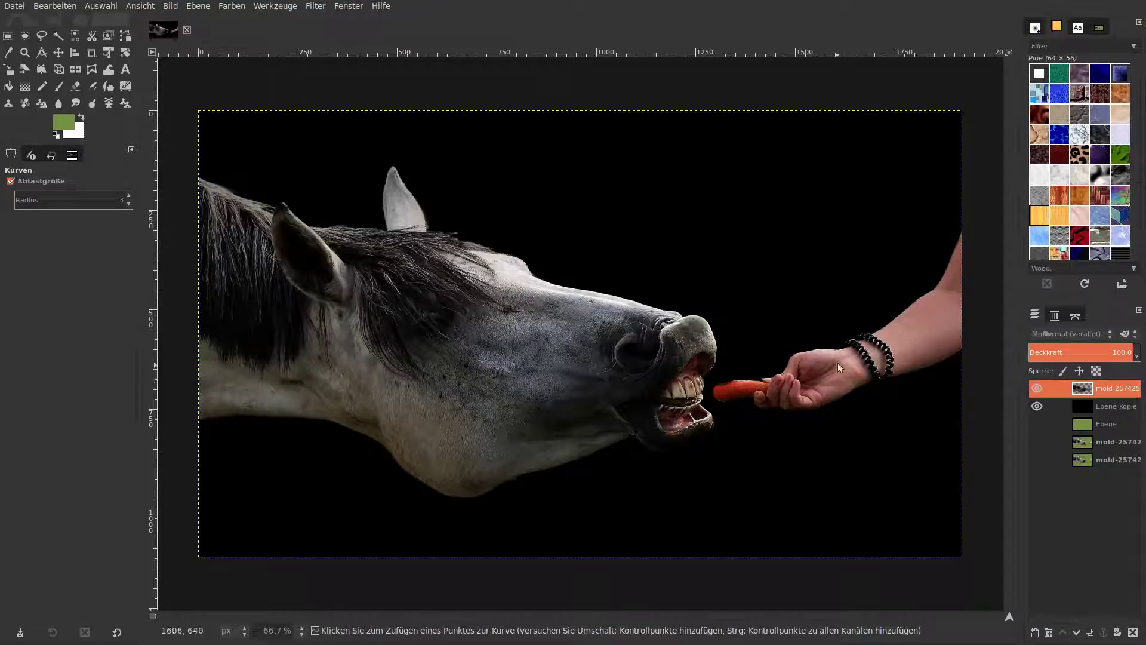
- Merge the mold layer down onto the black copy, then toggle visibility to compare with the meadow
right_click(1086, 391)
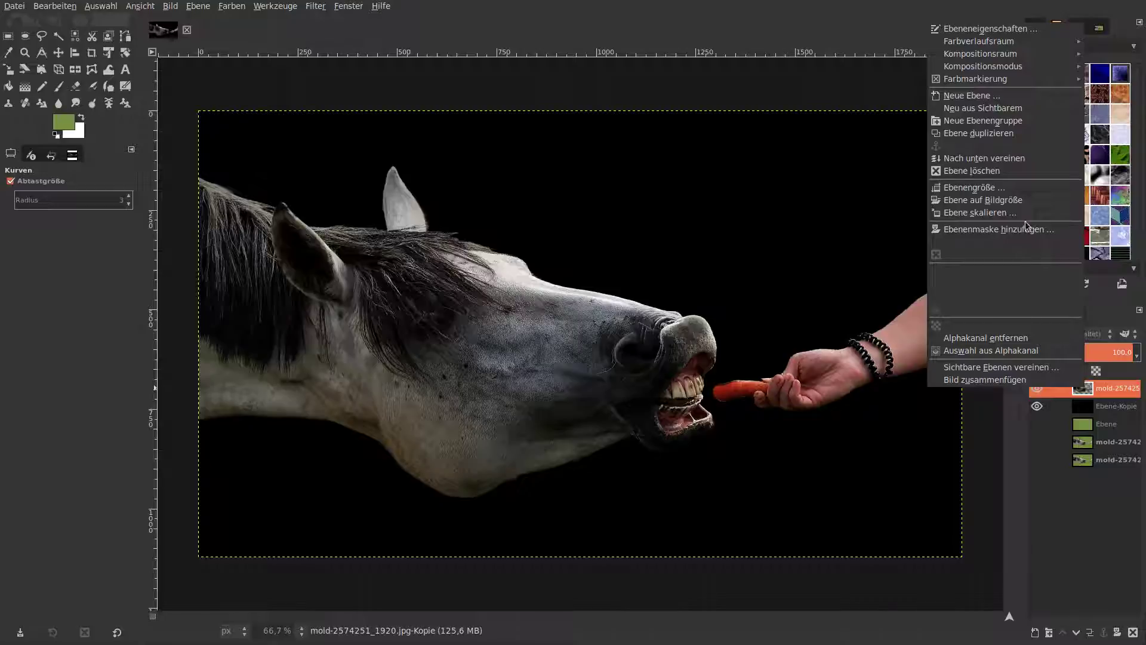
click(1020, 159)
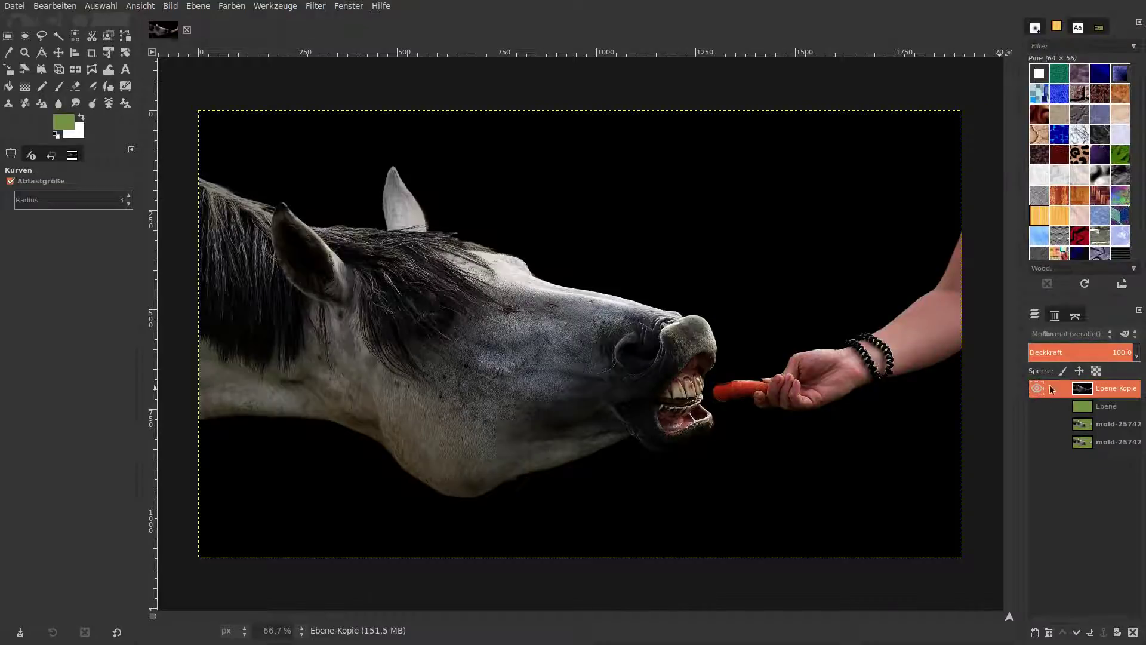
click(1037, 442)
click(1036, 389)
click(1037, 389)
click(1040, 388)
click(1039, 391)
click(1037, 388)
click(1037, 388)
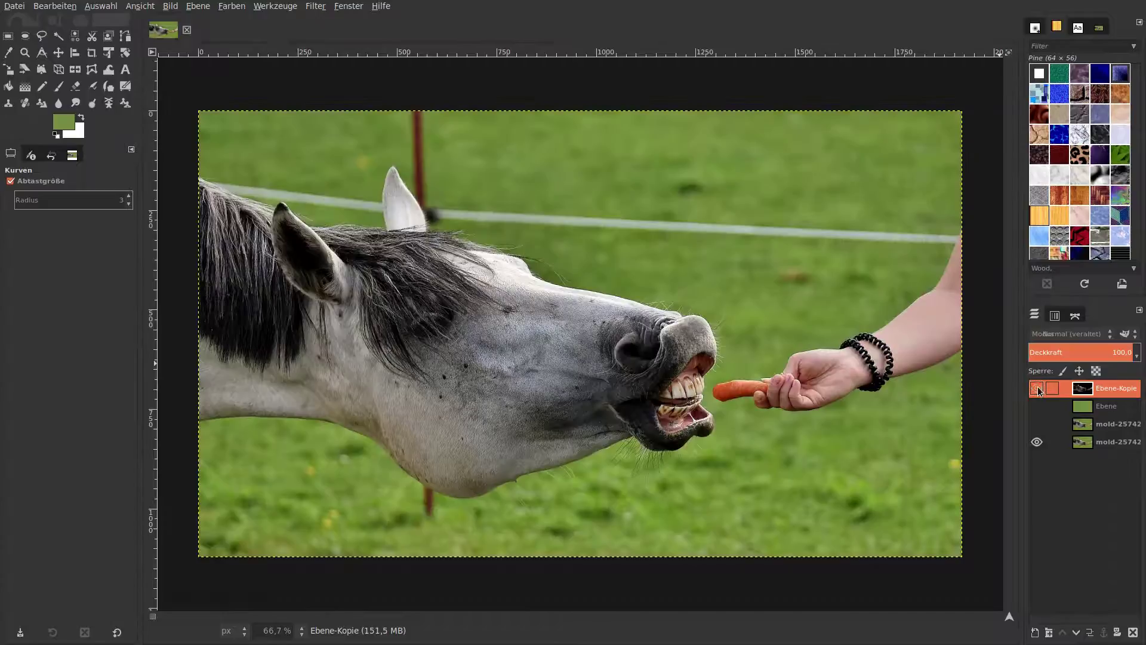
click(1037, 388)
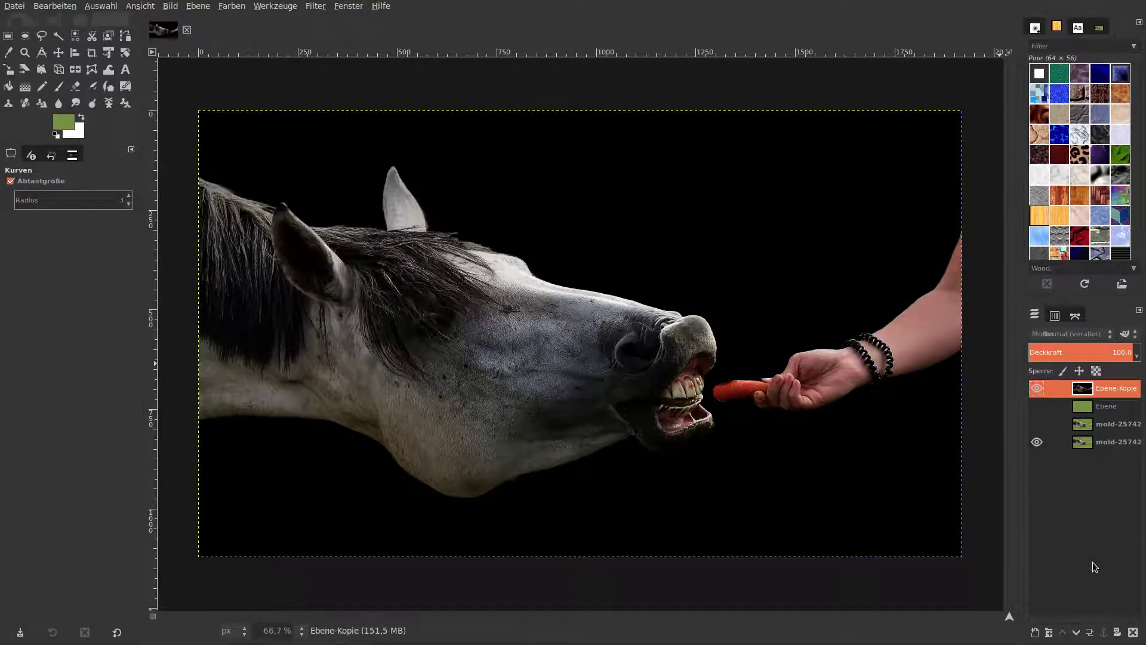